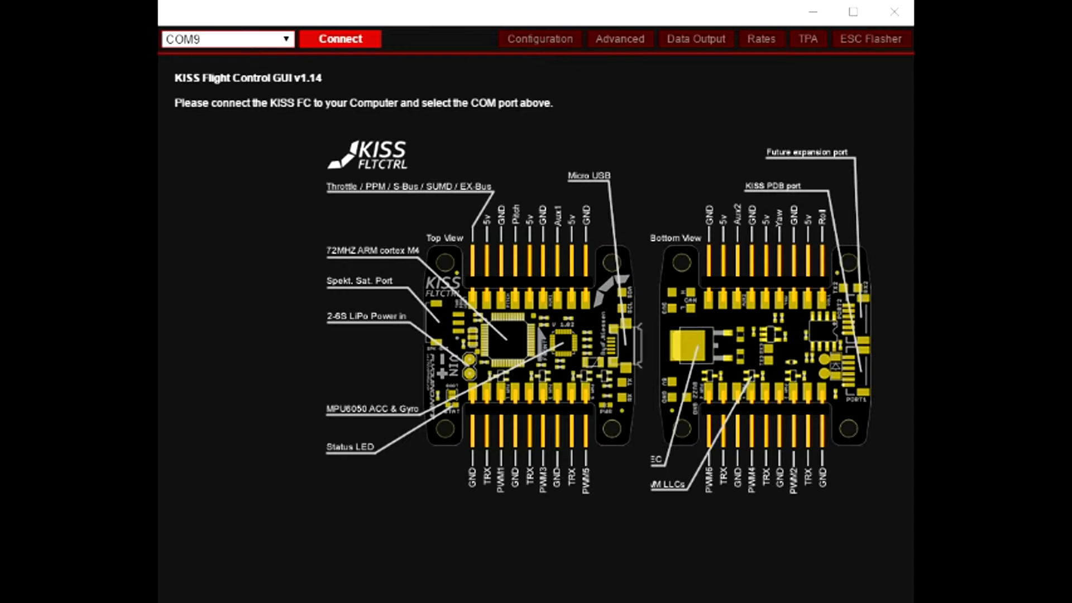
Step: Connect to the KISS flight controller on port COM9
left_click(521, 333)
left_click(282, 39)
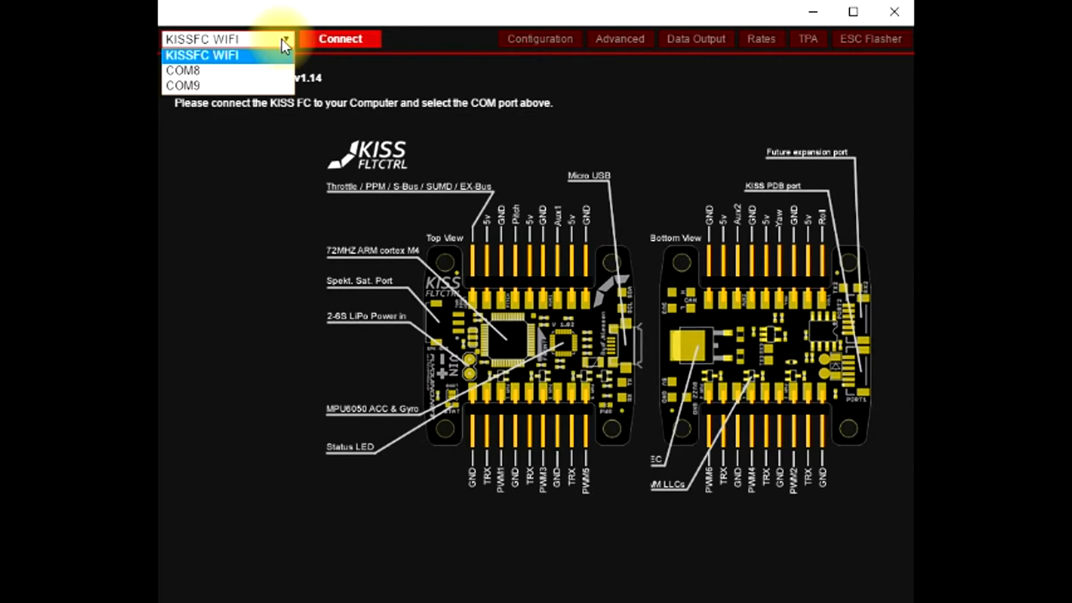
left_click(259, 85)
left_click(327, 39)
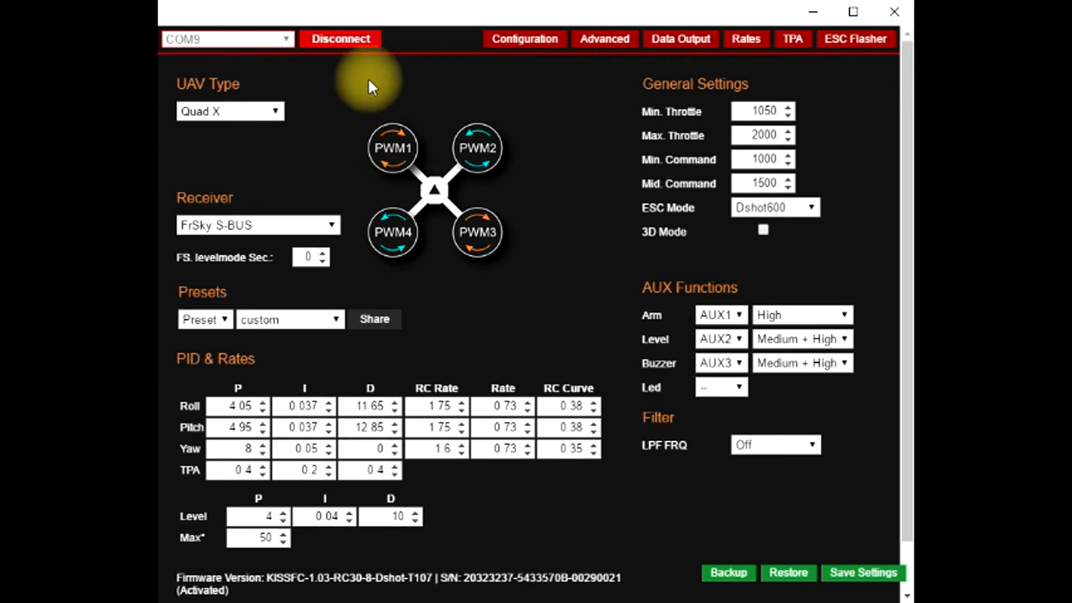
Step: Set the UAV type to Quad X, checking the other airframe choices
left_click(222, 124)
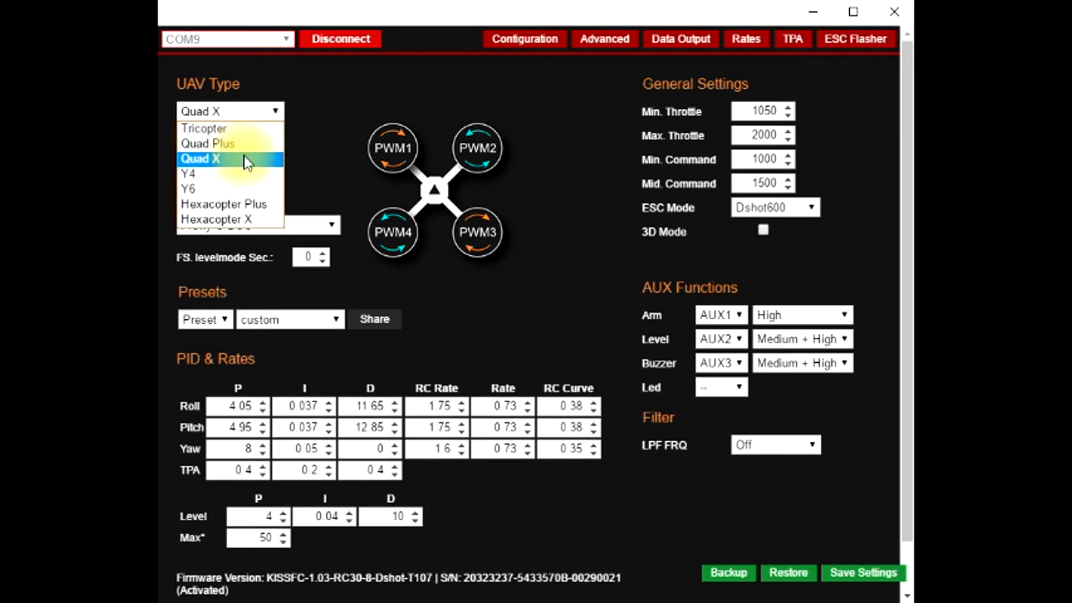
left_click(244, 157)
left_click(224, 116)
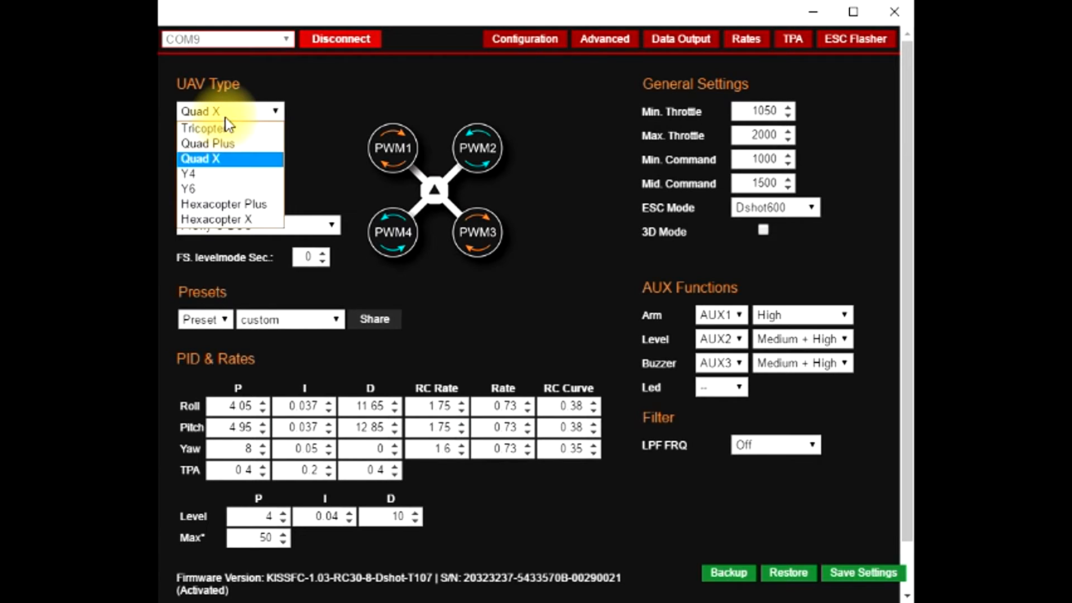
left_click(252, 157)
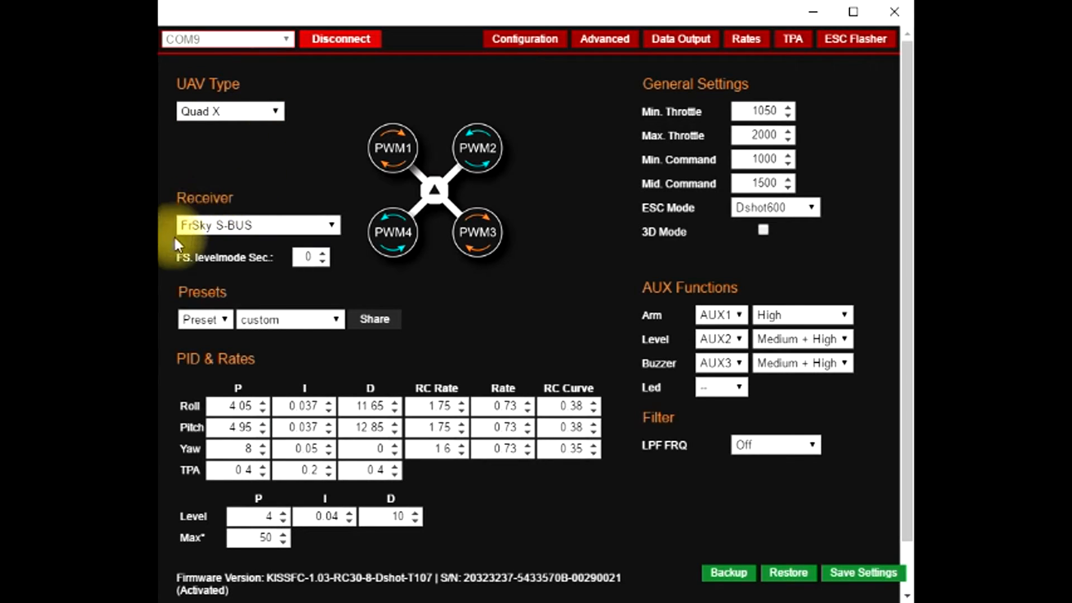
Step: Set the receiver to FrSky S-BUS and select the failsafe level mode seconds value
left_click(306, 229)
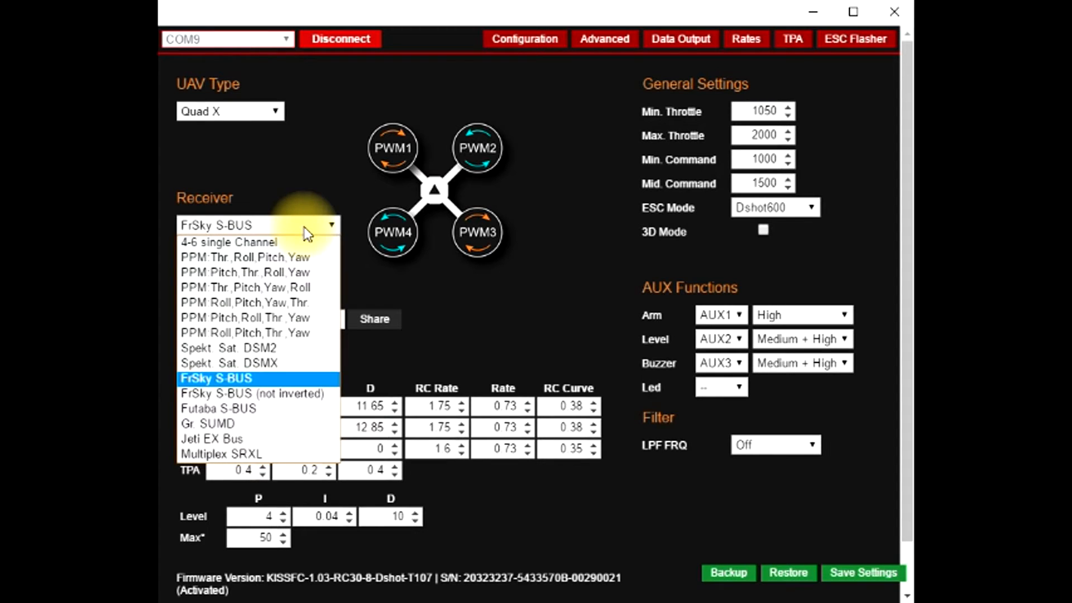
left_click(277, 385)
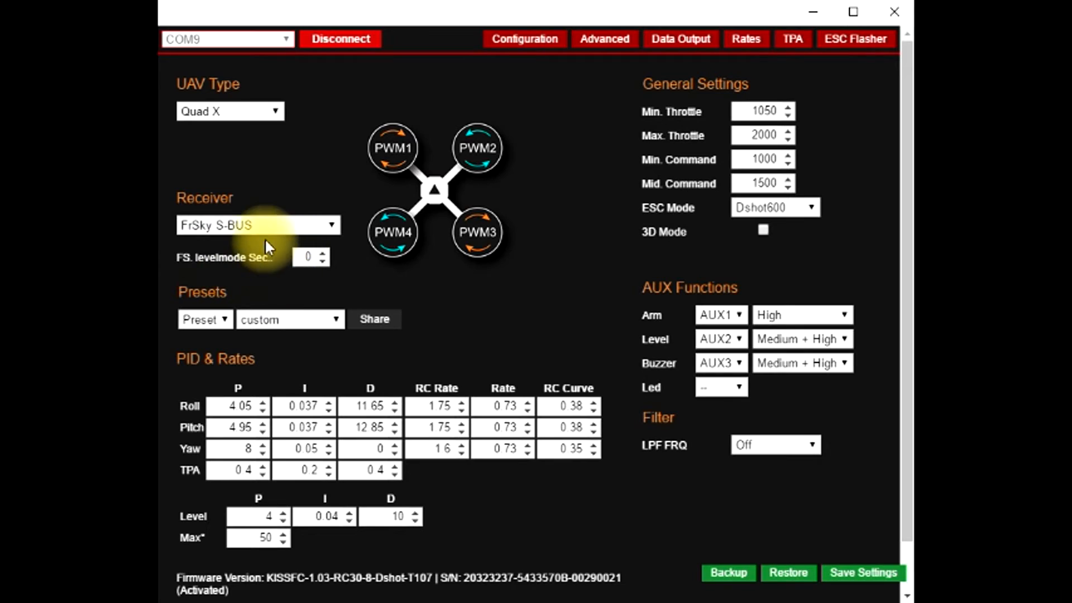
double_click(308, 257)
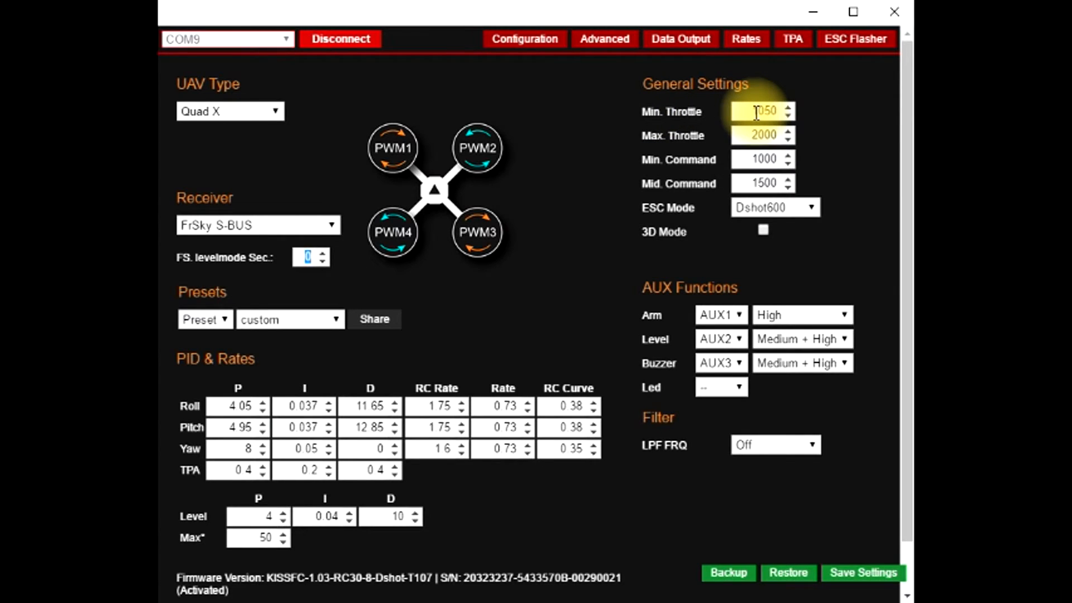
Step: Set the ESC mode to Dshot600 in the general settings
left_click(823, 116)
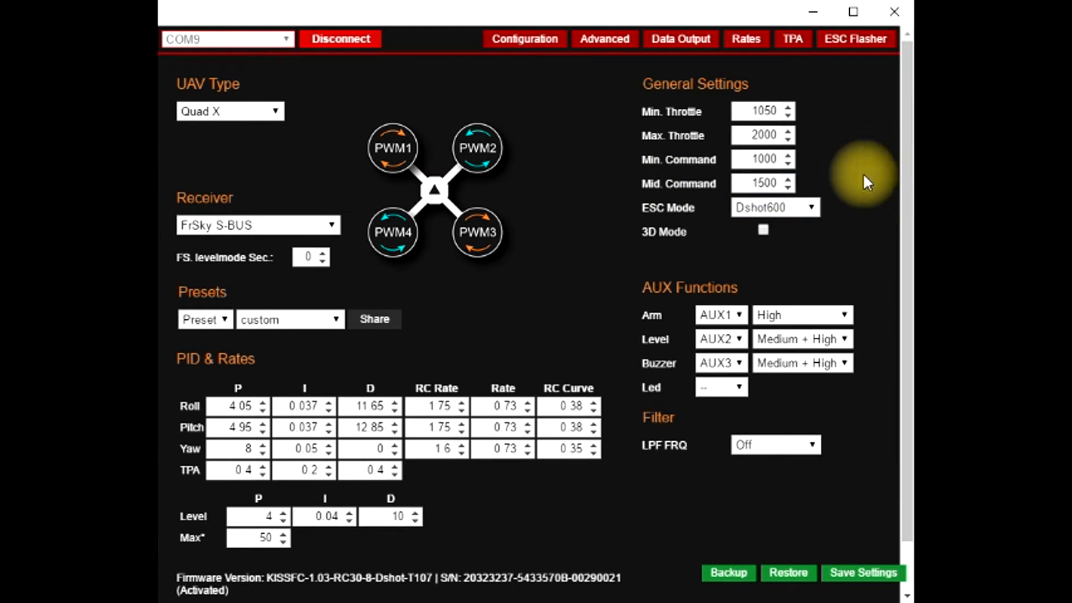
left_click(812, 208)
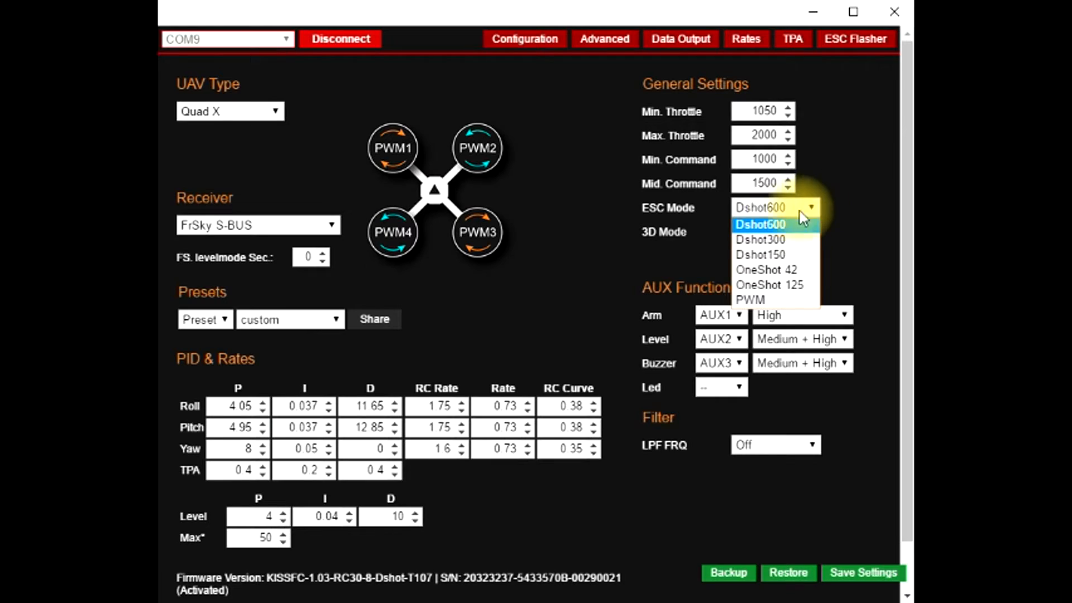
left_click(754, 225)
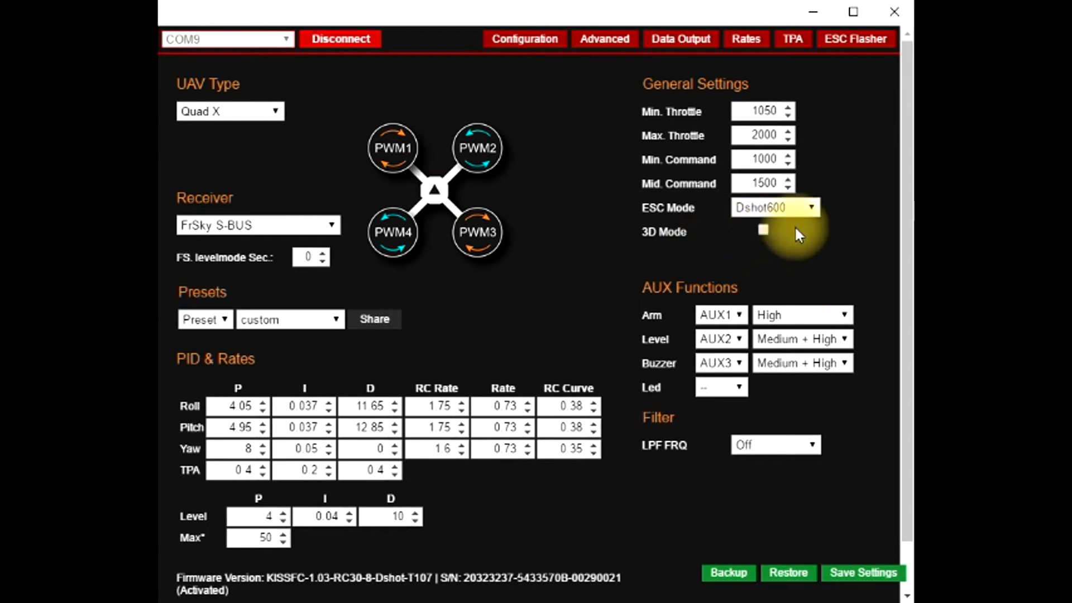
Step: Try enabling 3D Mode to see its AUX function, and switch it off again
left_click(763, 231)
left_click(764, 232)
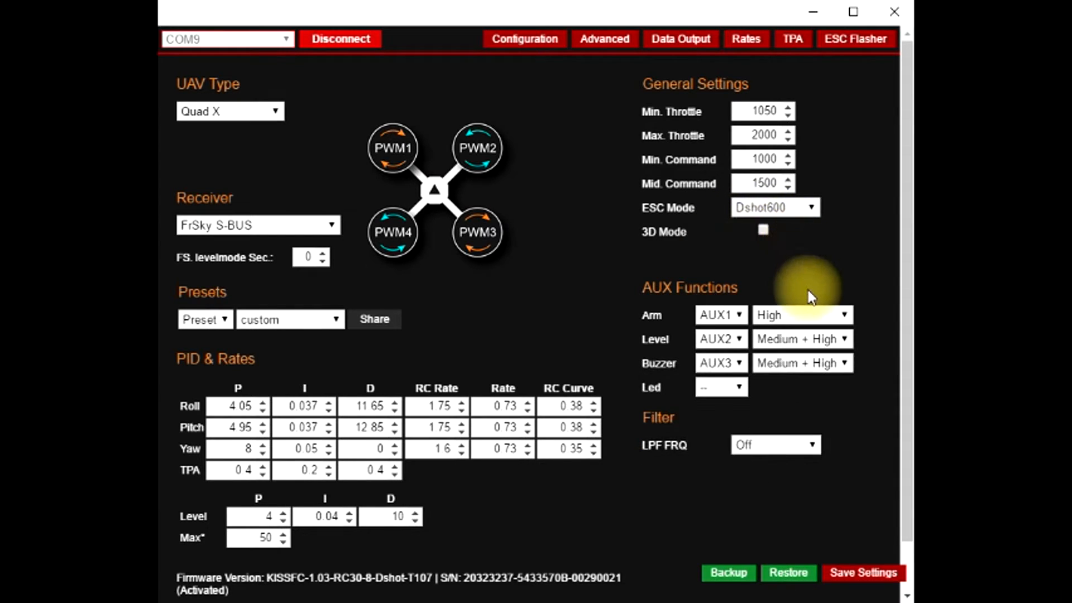
left_click(763, 230)
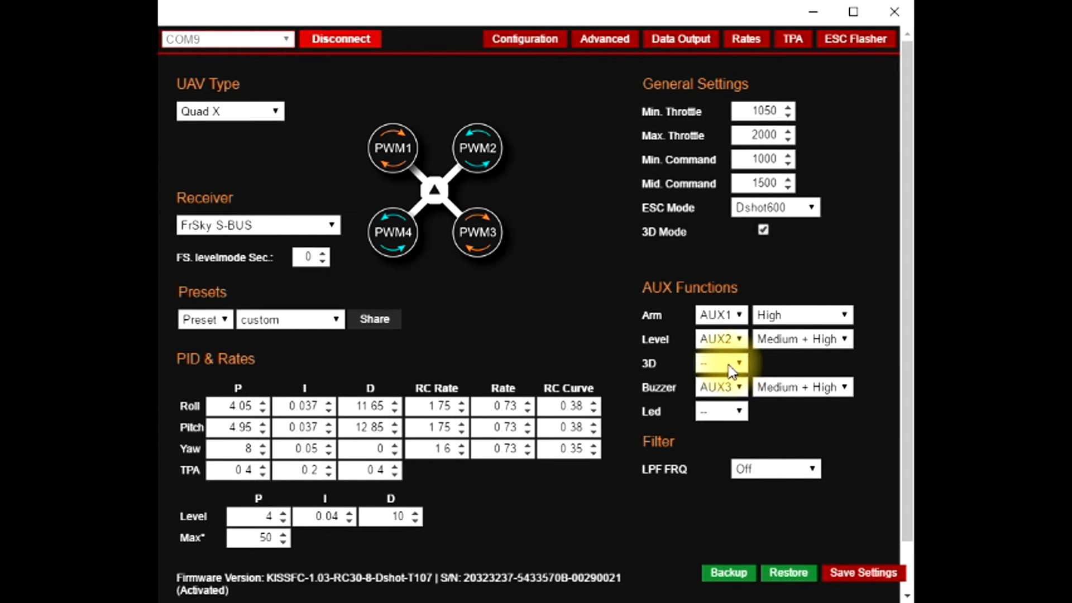
left_click(763, 229)
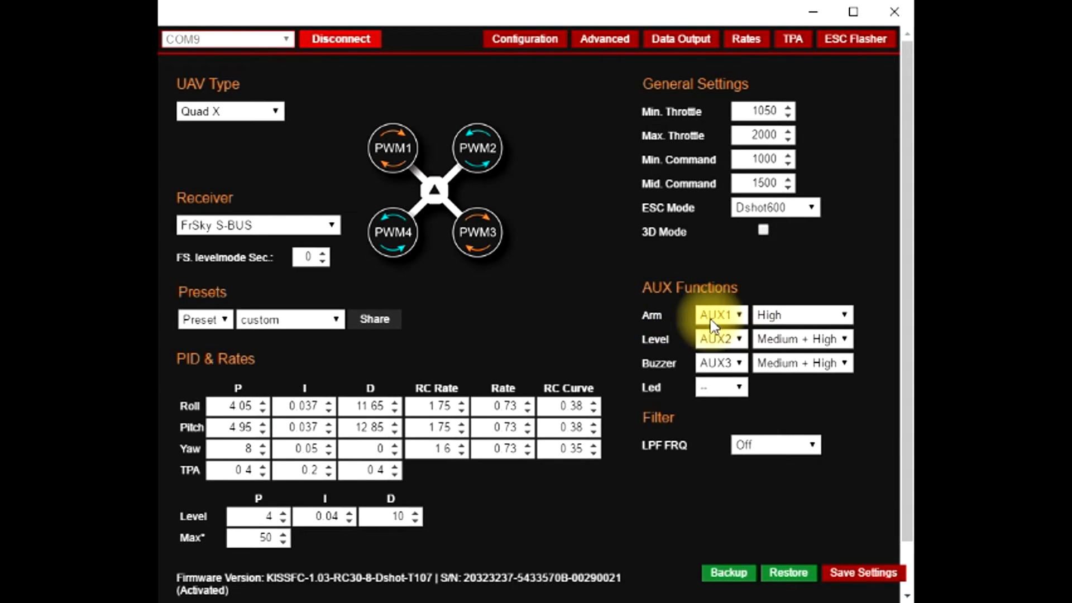
Step: Examine the Arm switch range choices and the Led channel choices in the AUX functions, keeping High and unassigned
left_click(796, 316)
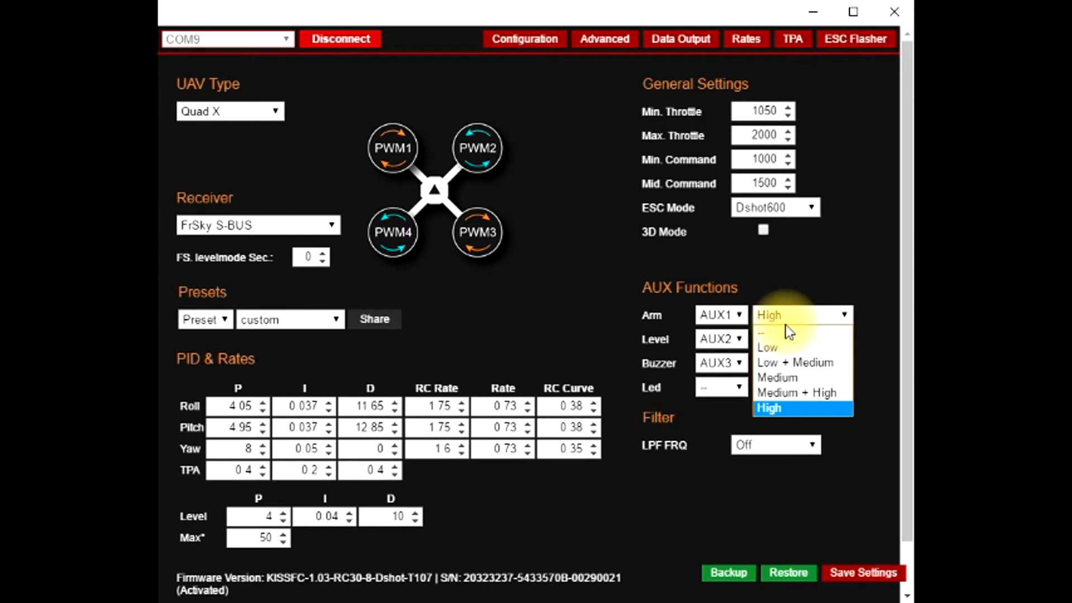
left_click(786, 323)
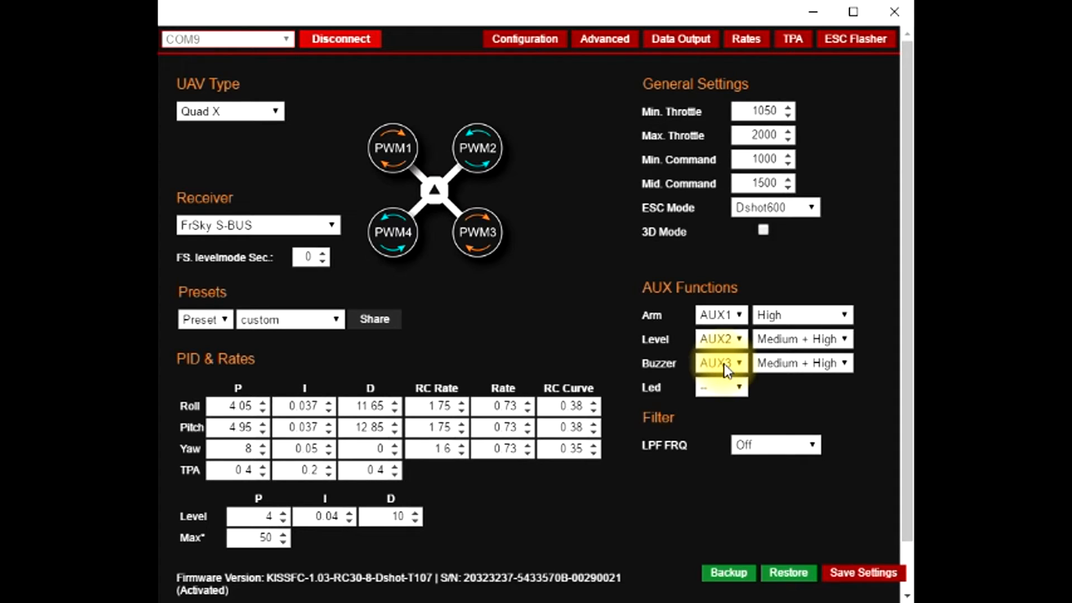
left_click(711, 387)
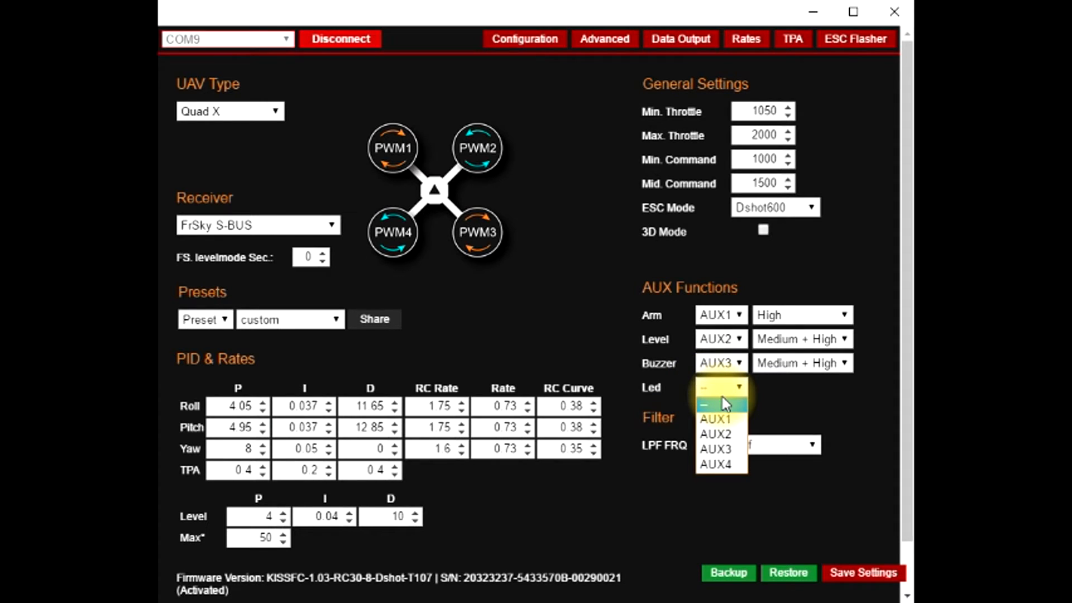
left_click(725, 404)
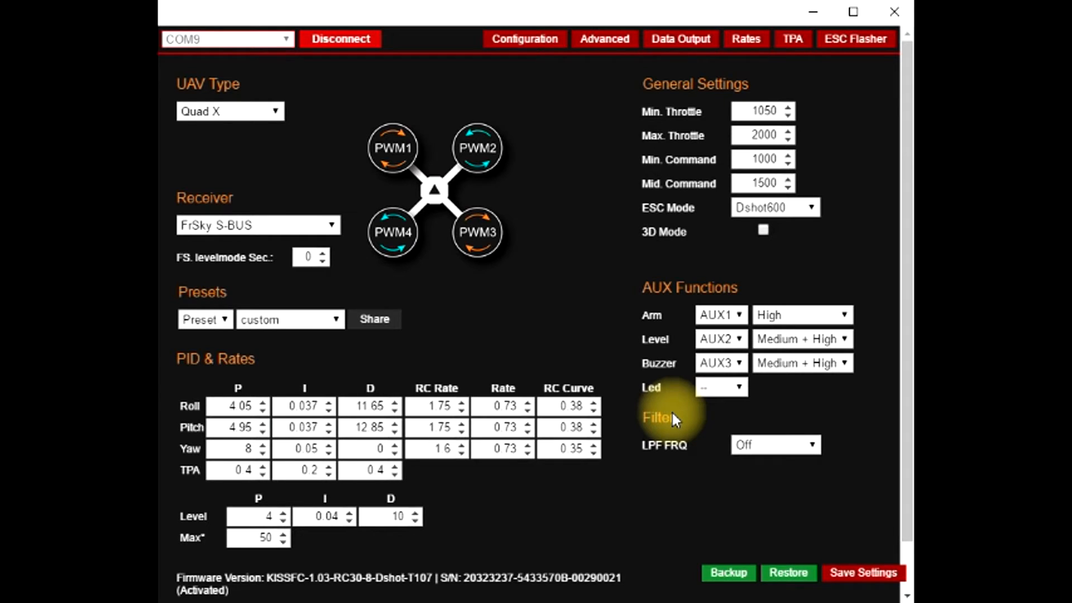
Step: Try the High setting for the LPF frequency filter, and return the filter to Off
left_click(752, 445)
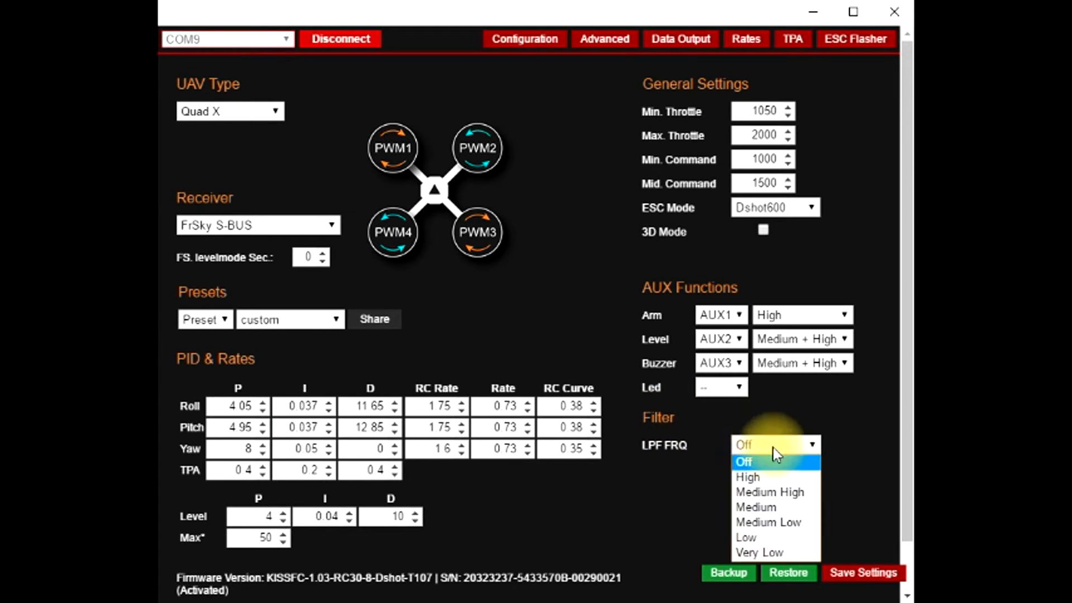
left_click(777, 478)
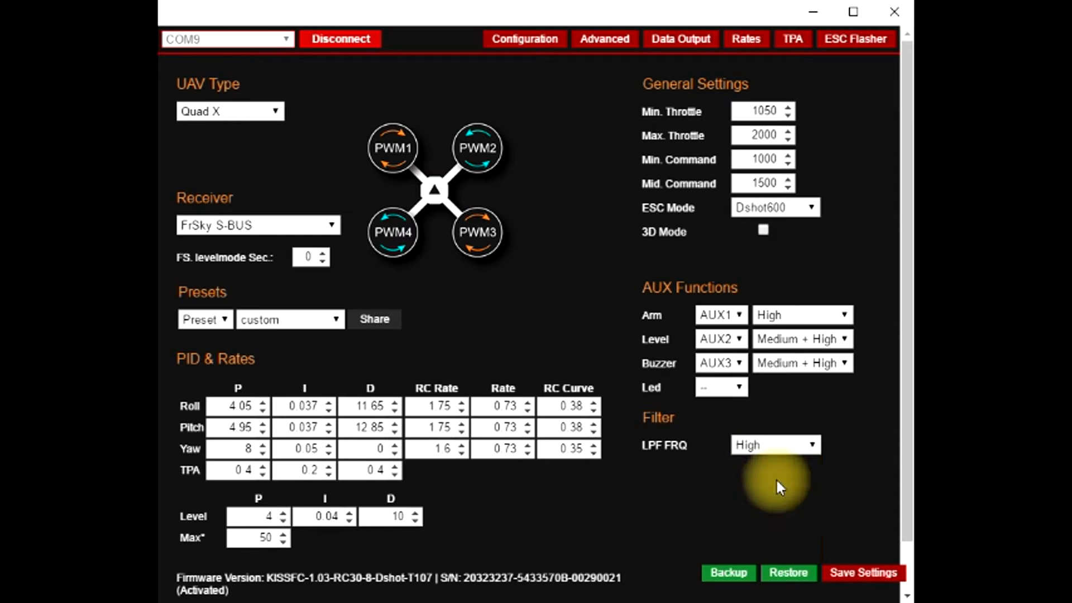
left_click(762, 447)
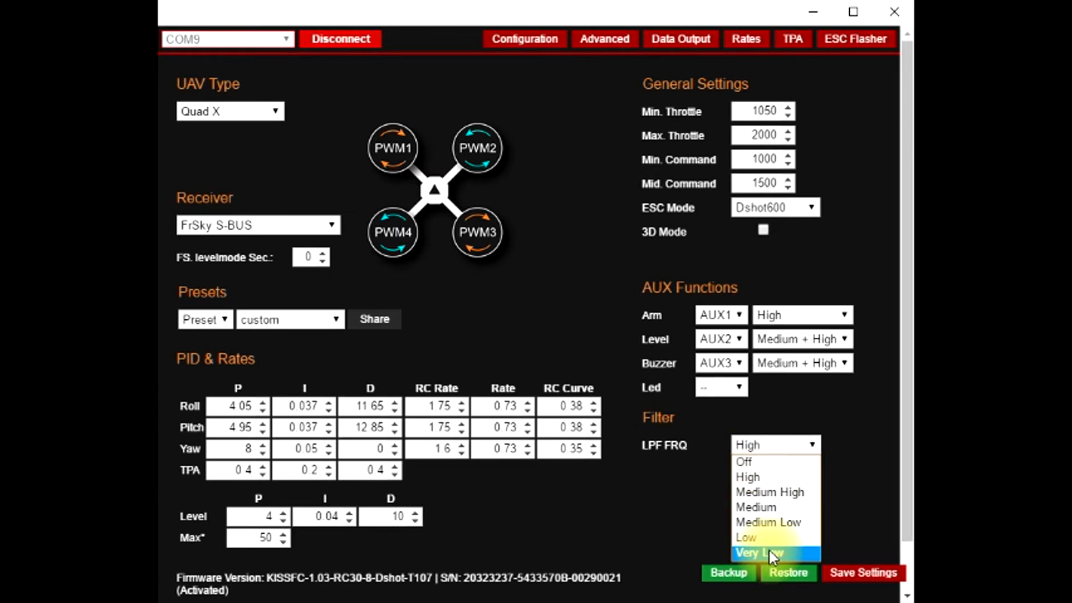
left_click(760, 462)
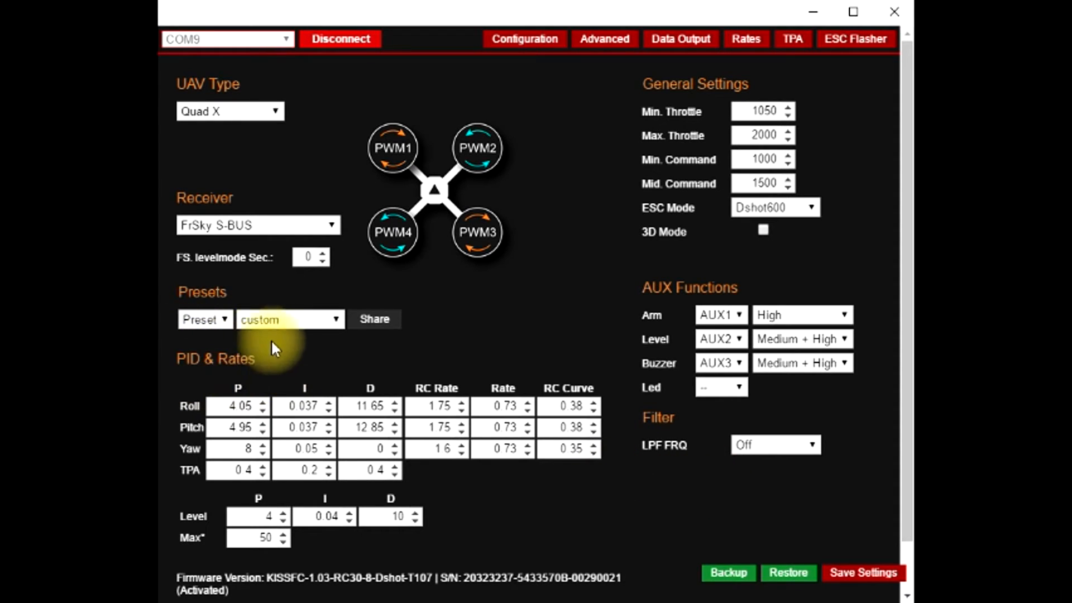
Step: Apply the built-in default preset to the PID and filter settings
left_click(221, 320)
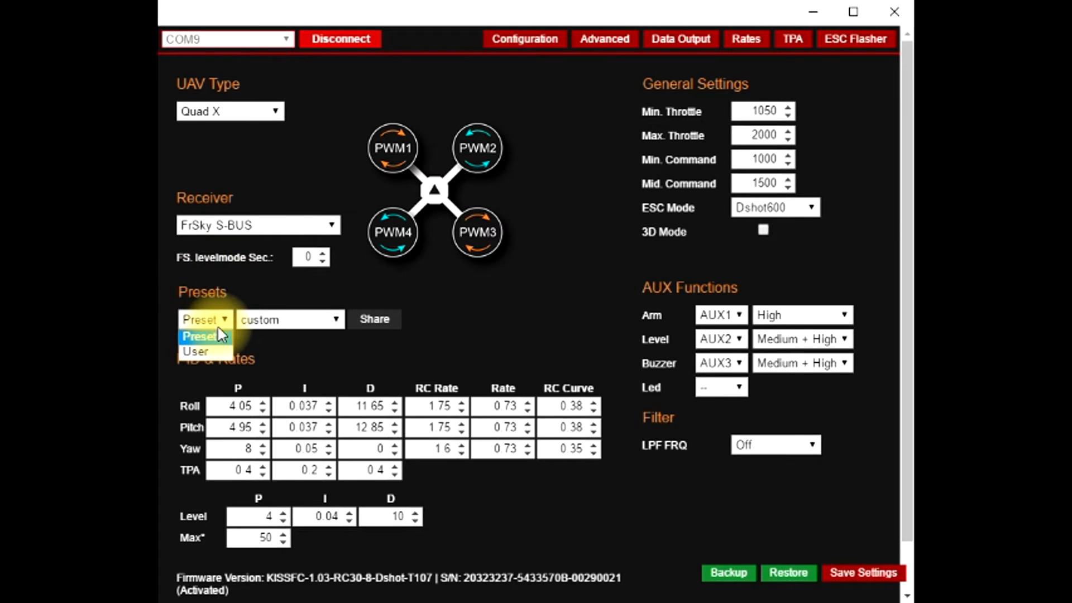
left_click(221, 336)
left_click(258, 320)
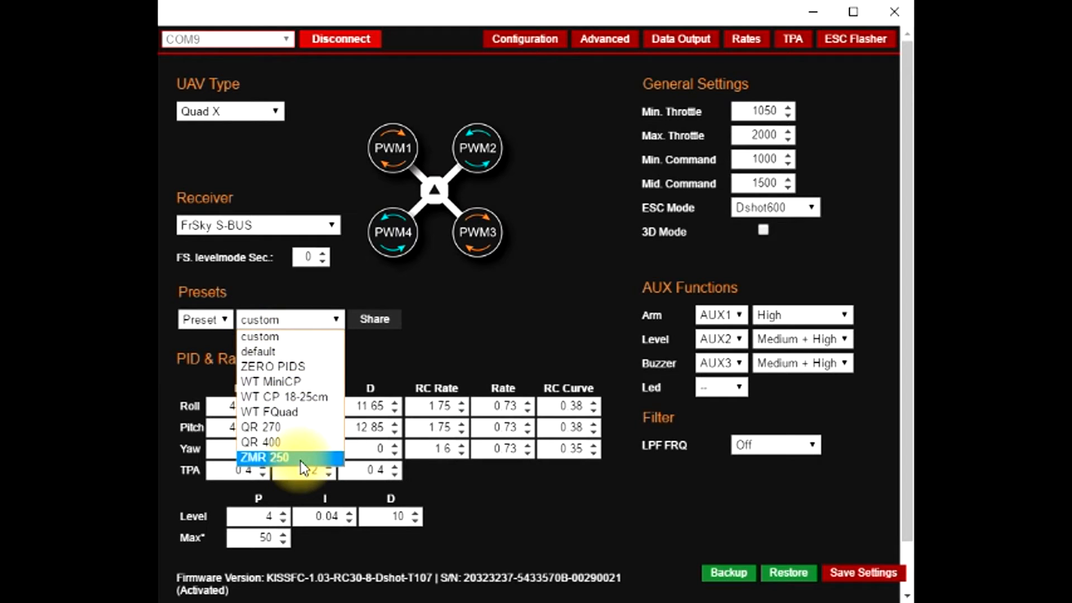
left_click(280, 354)
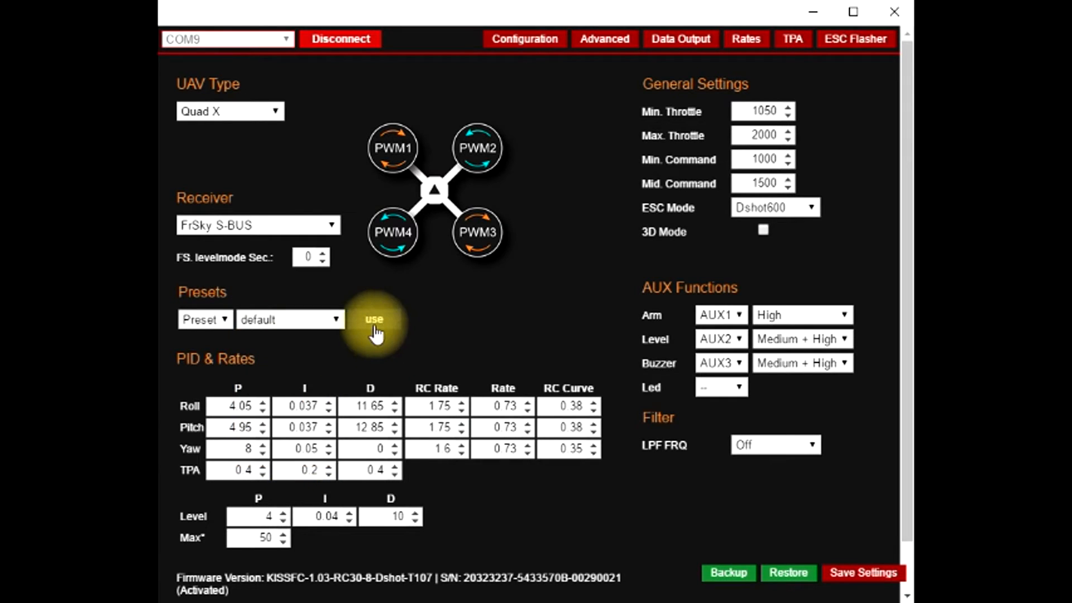
left_click(374, 319)
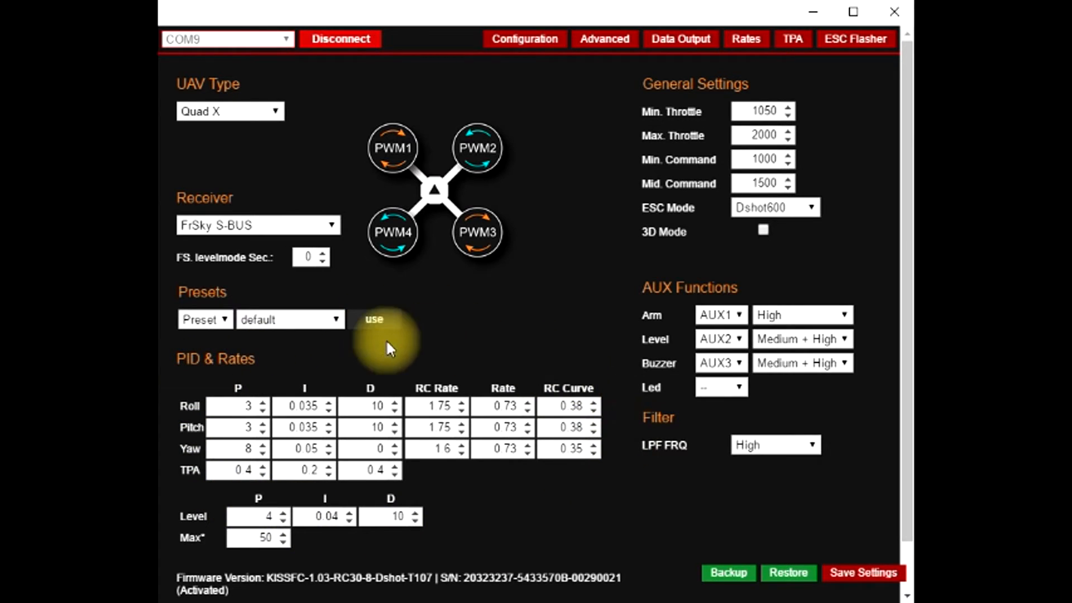
Step: Find the user preset "Mr. Steele. 300mm. 5\" Alien" and apply it to the PID and filter settings
left_click(218, 329)
left_click(222, 350)
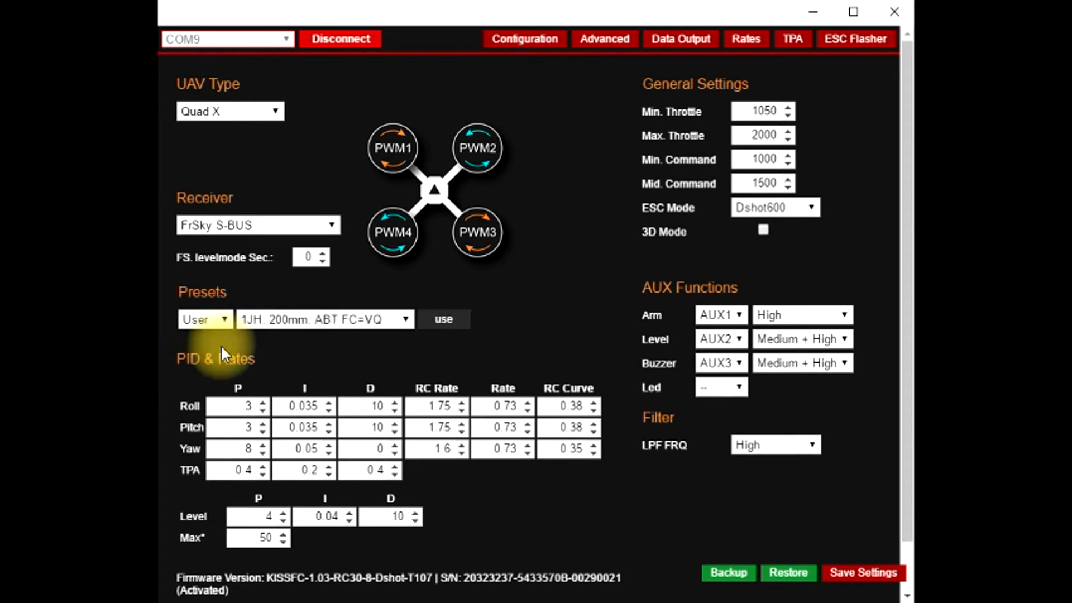
left_click(282, 326)
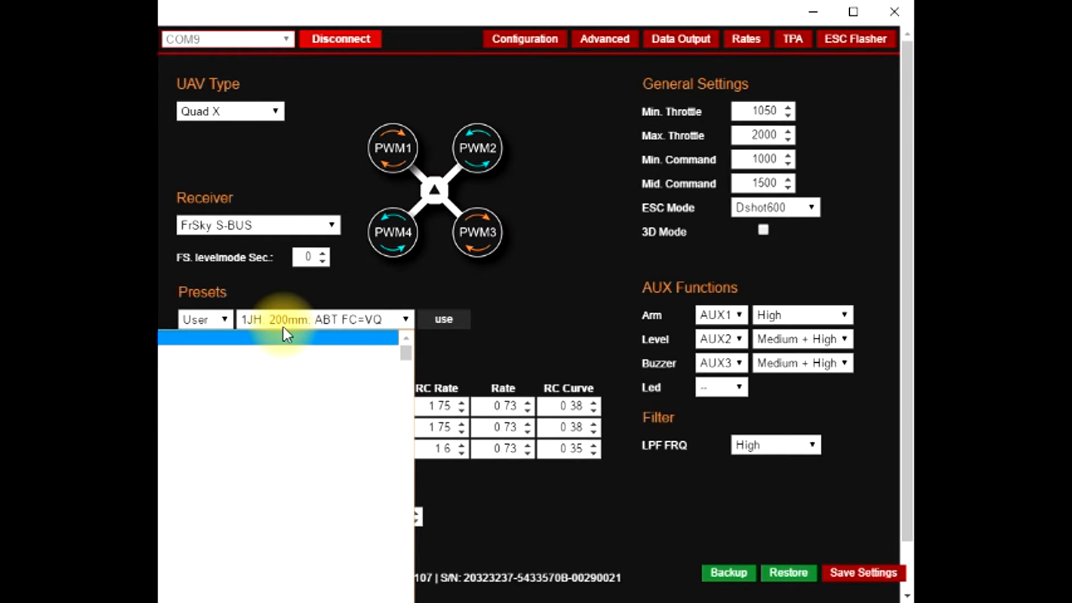
left_click(283, 327)
left_click(287, 326)
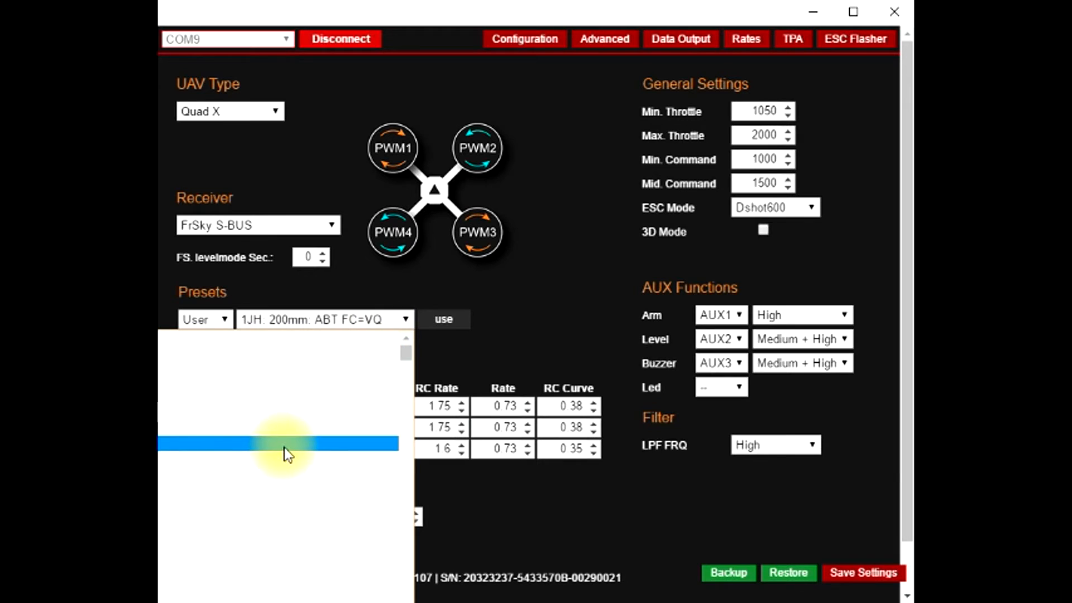
scroll(160, 555, "down", 20)
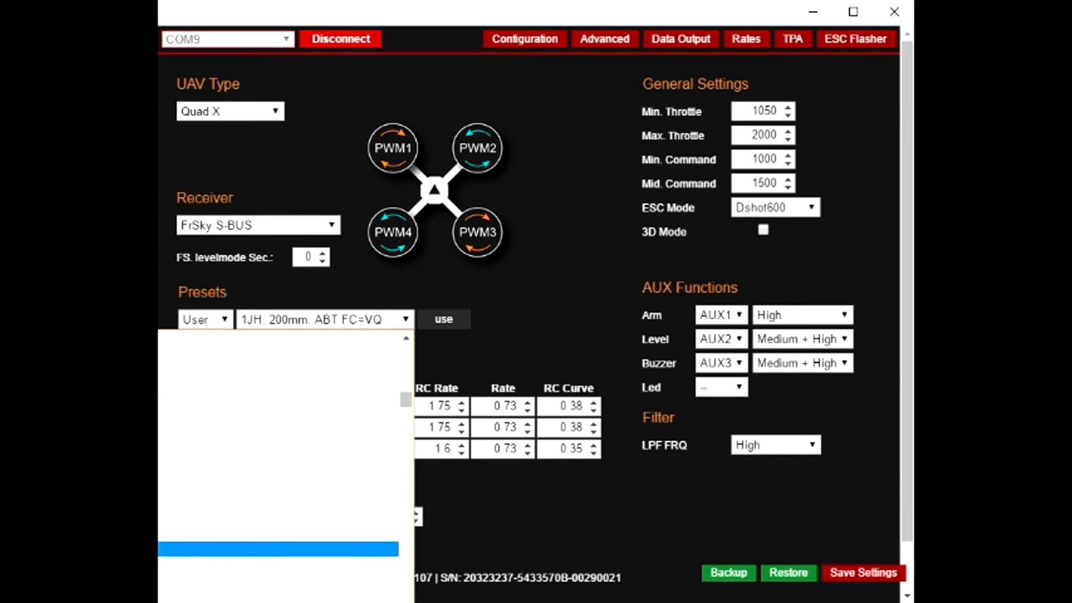
scroll(161, 555, "down", 20)
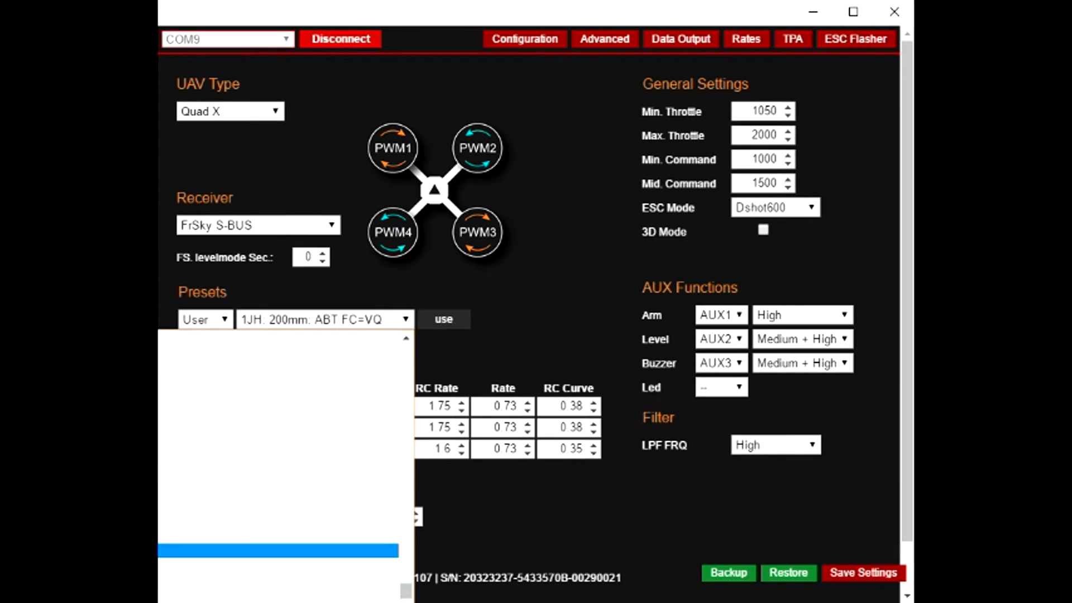
scroll(161, 545, "up", 20)
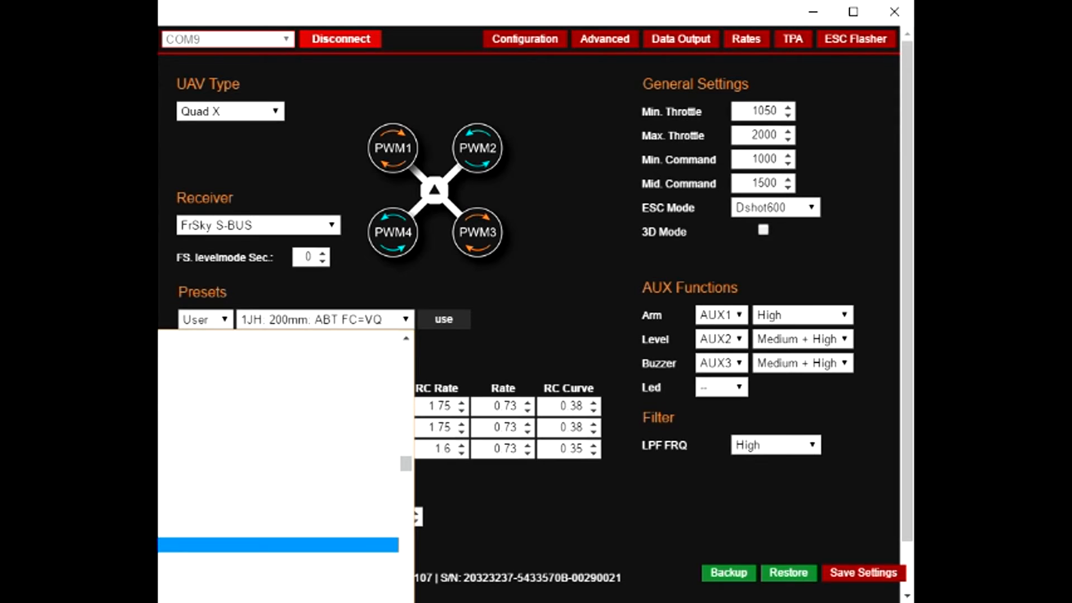
scroll(161, 536, "up", 9)
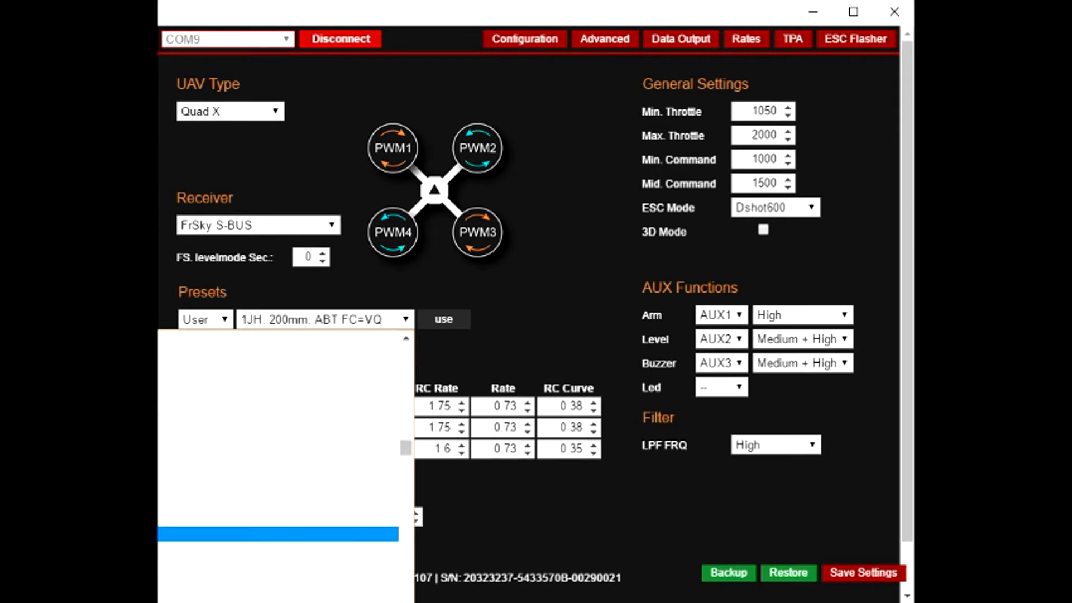
scroll(161, 525, "down", 18)
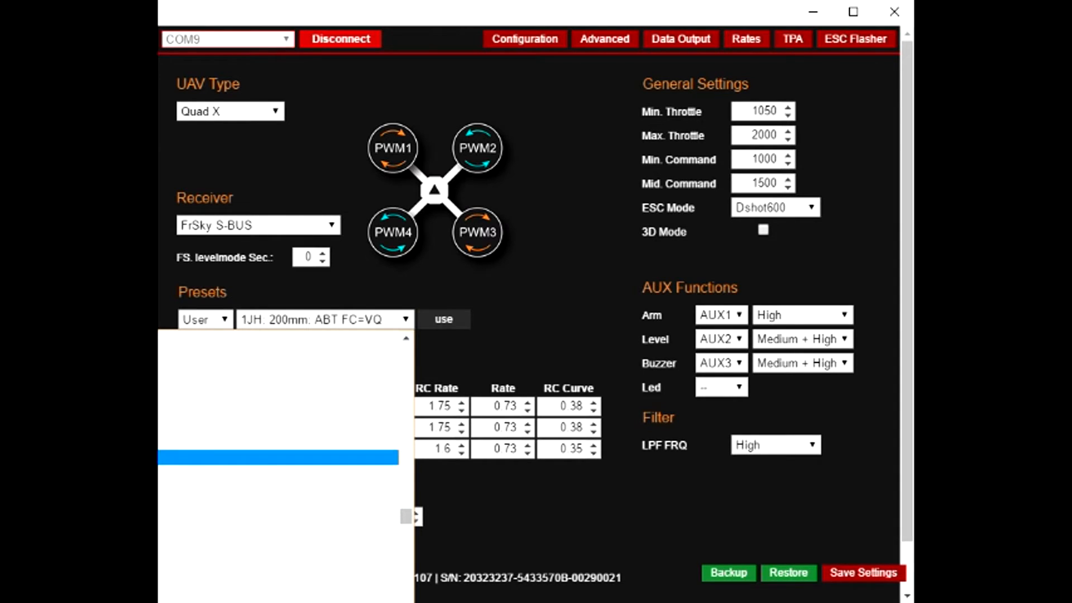
left_click(278, 442)
left_click(444, 320)
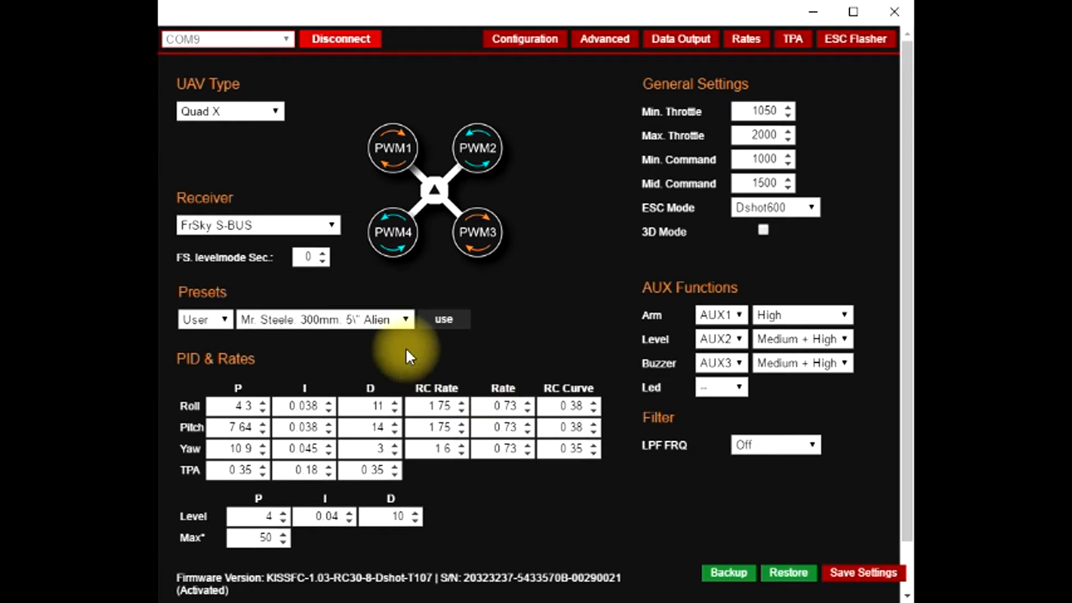
Step: Disconnect the flight controller on COM9 and reconnect it to discard the unsaved user preset
left_click(373, 319)
left_click(373, 319)
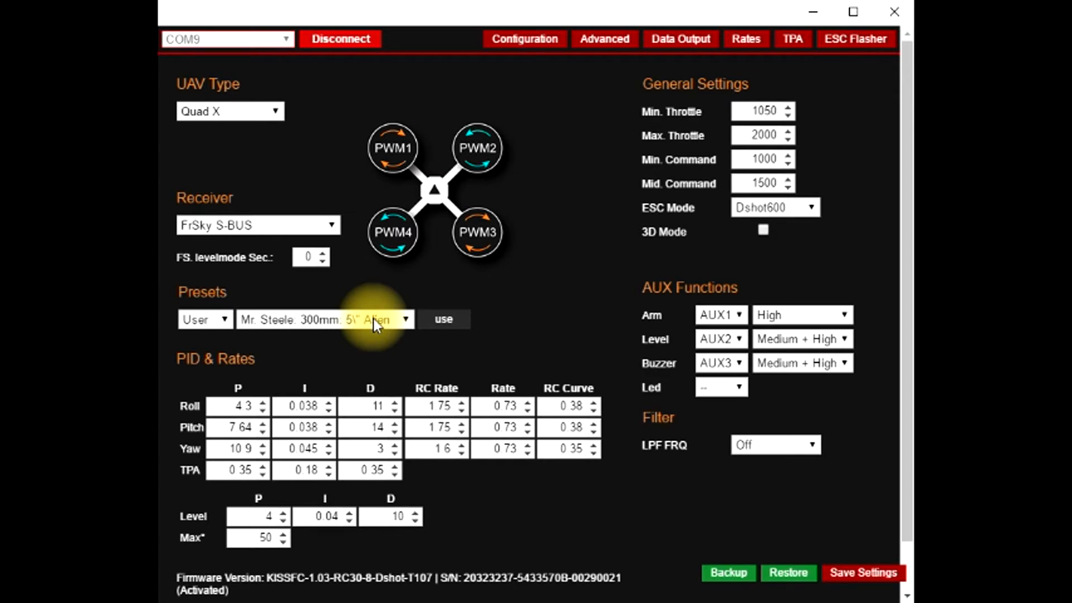
left_click(352, 42)
left_click(336, 46)
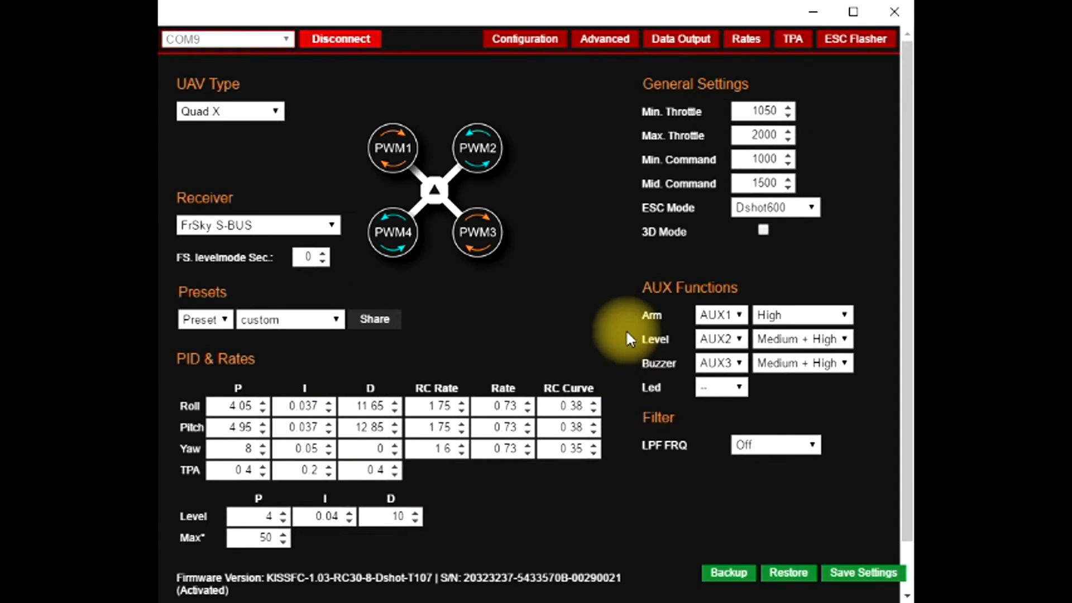
Step: Examine the OSD / Logger choices in the advanced serial configuration, keeping OSD
left_click(603, 53)
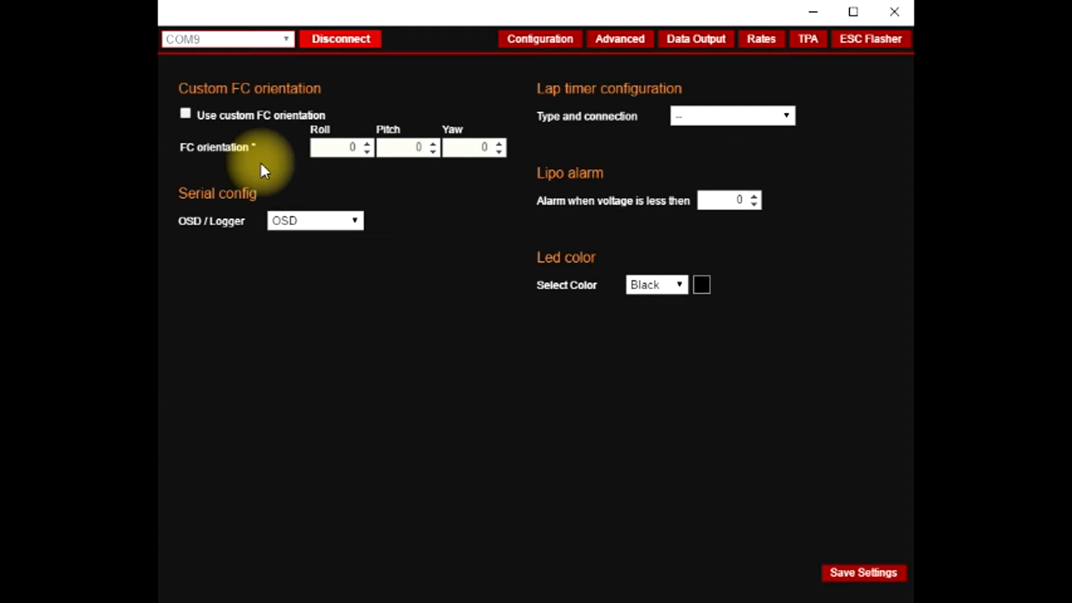
left_click(277, 224)
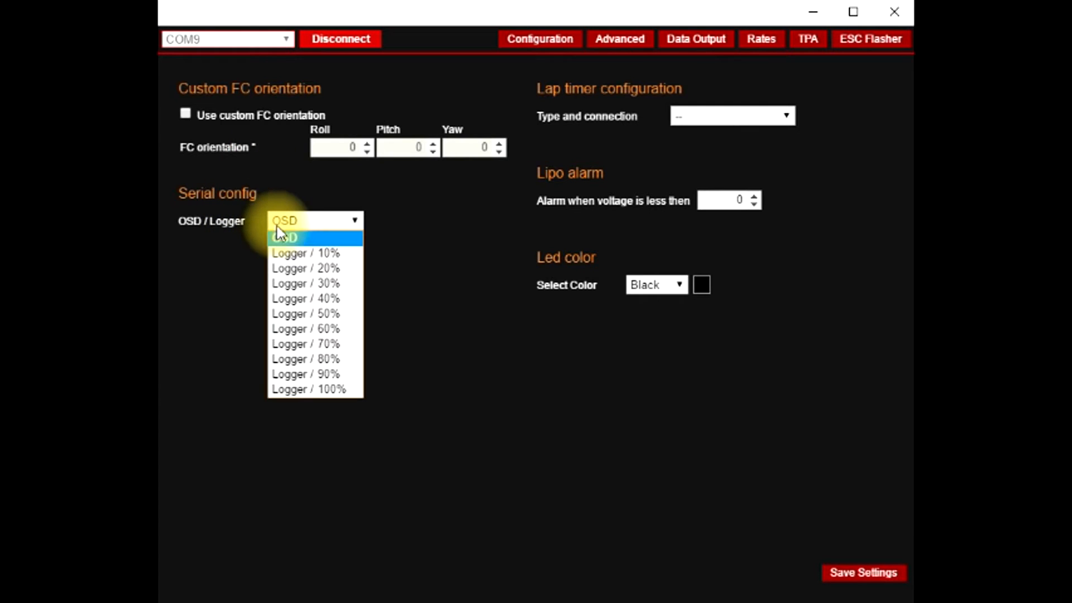
left_click(318, 218)
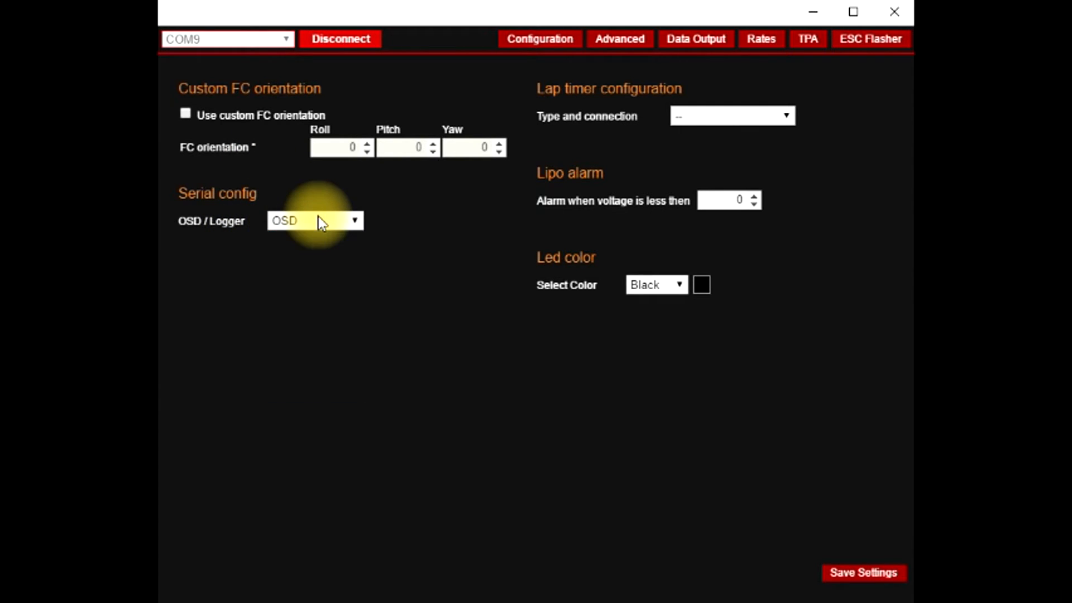
left_click(318, 219)
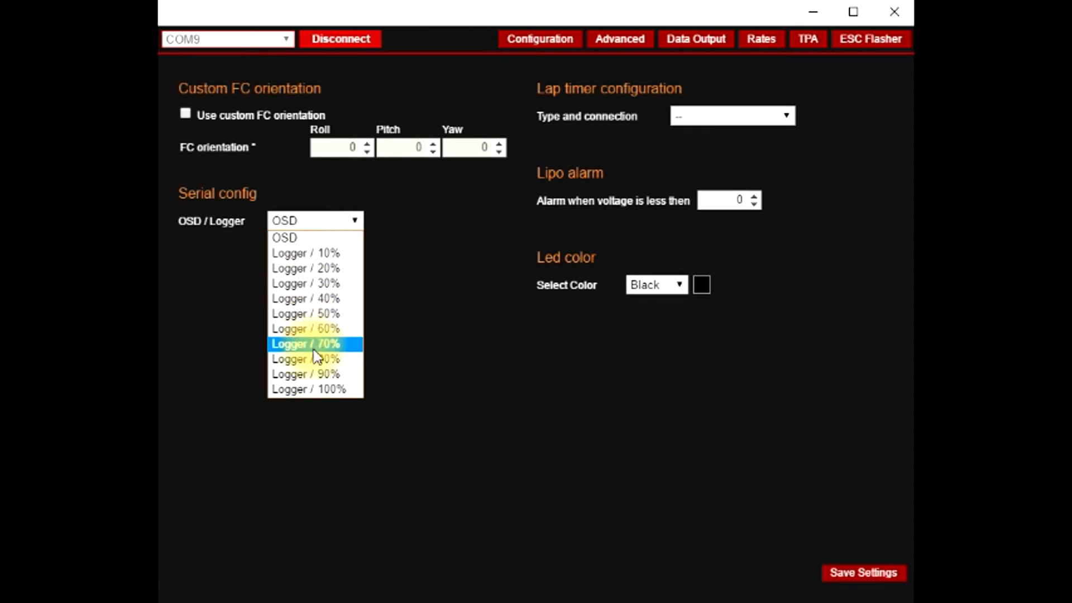
left_click(309, 223)
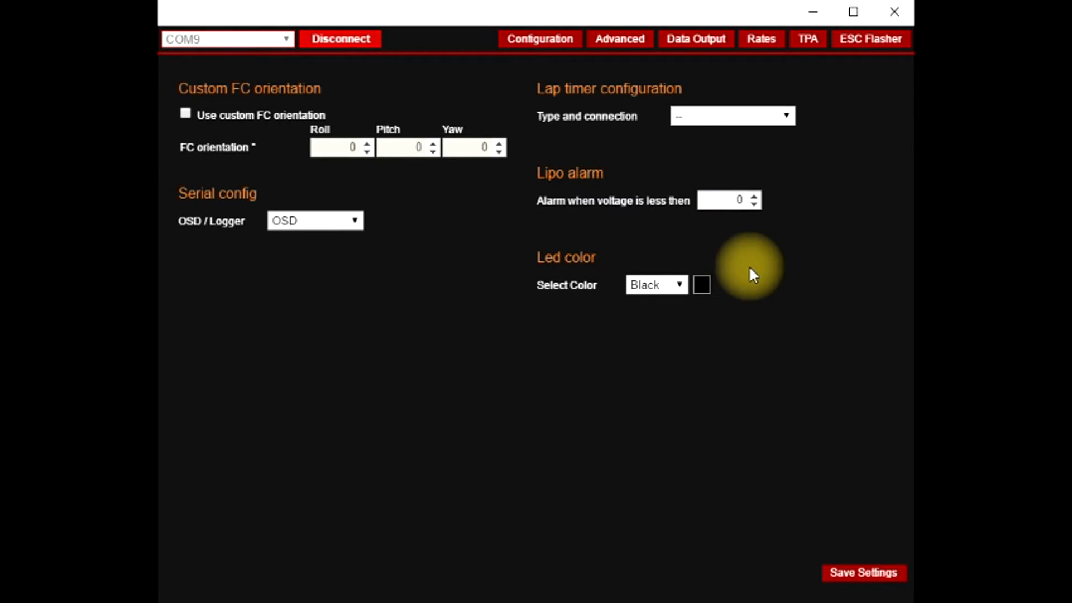
Step: Set the LED color to Orange in the advanced settings
left_click(648, 289)
left_click(651, 343)
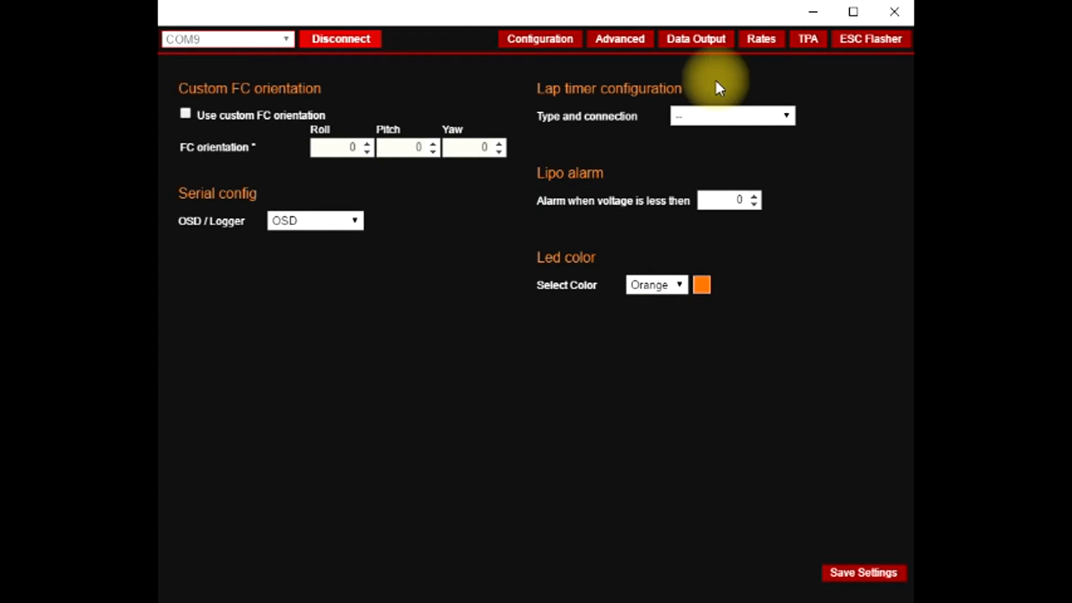
Step: View the live receiver and motor data, check the motor test's safety notice, and return to the data without starting the test
left_click(699, 52)
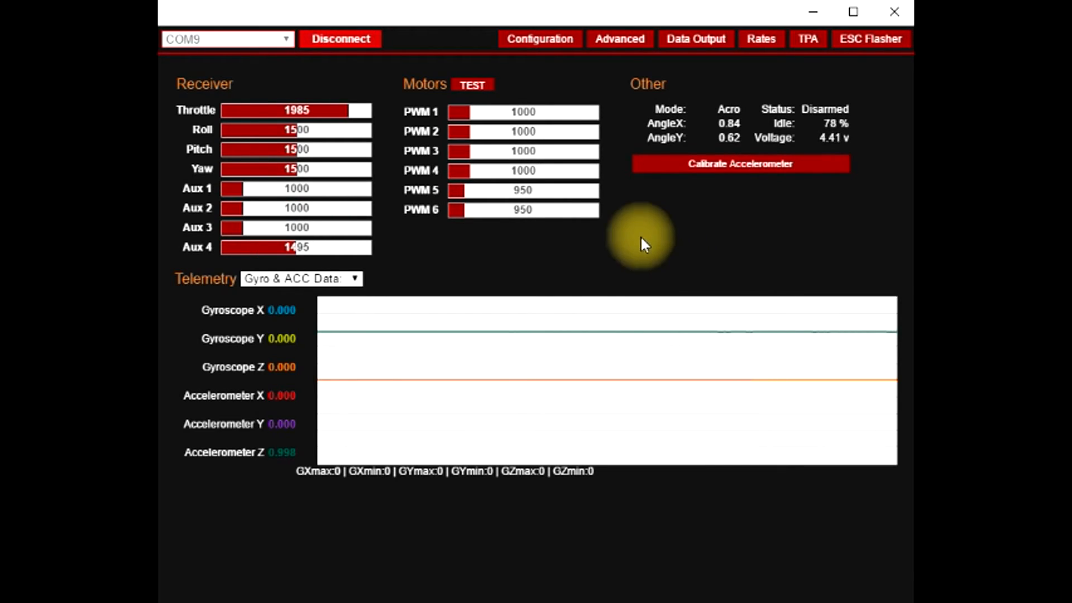
left_click(476, 86)
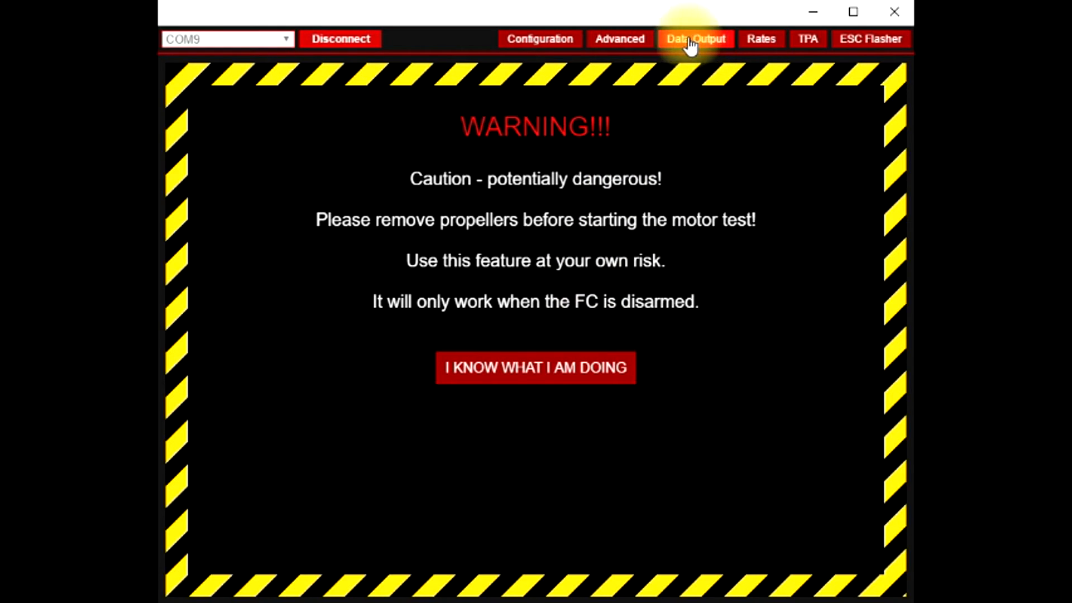
left_click(631, 40)
left_click(709, 40)
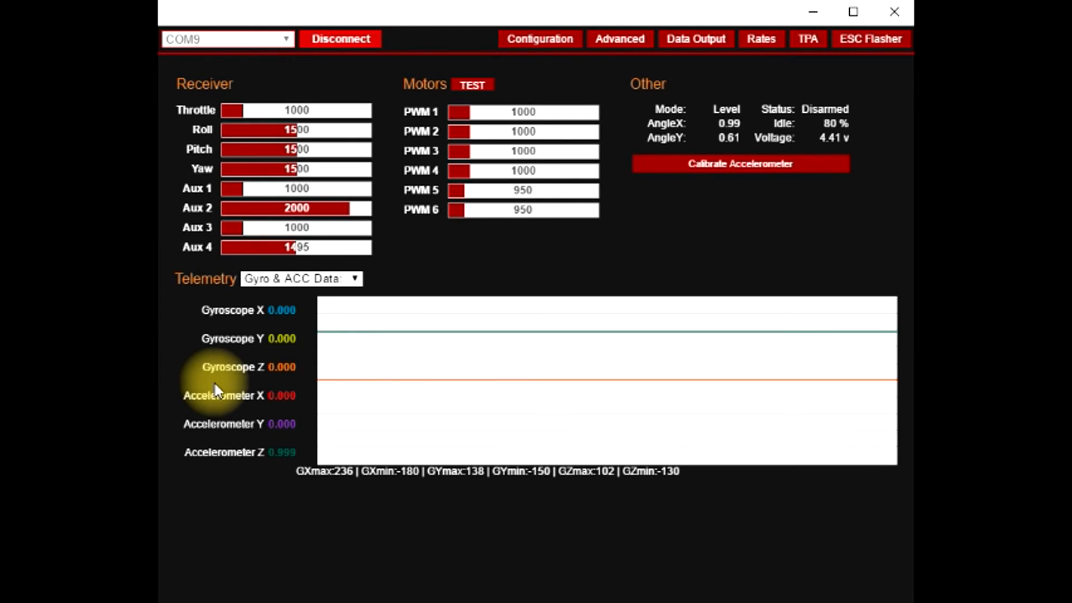
Step: Examine the telemetry sources available for the live graph, keeping Gyro & ACC Data
left_click(334, 278)
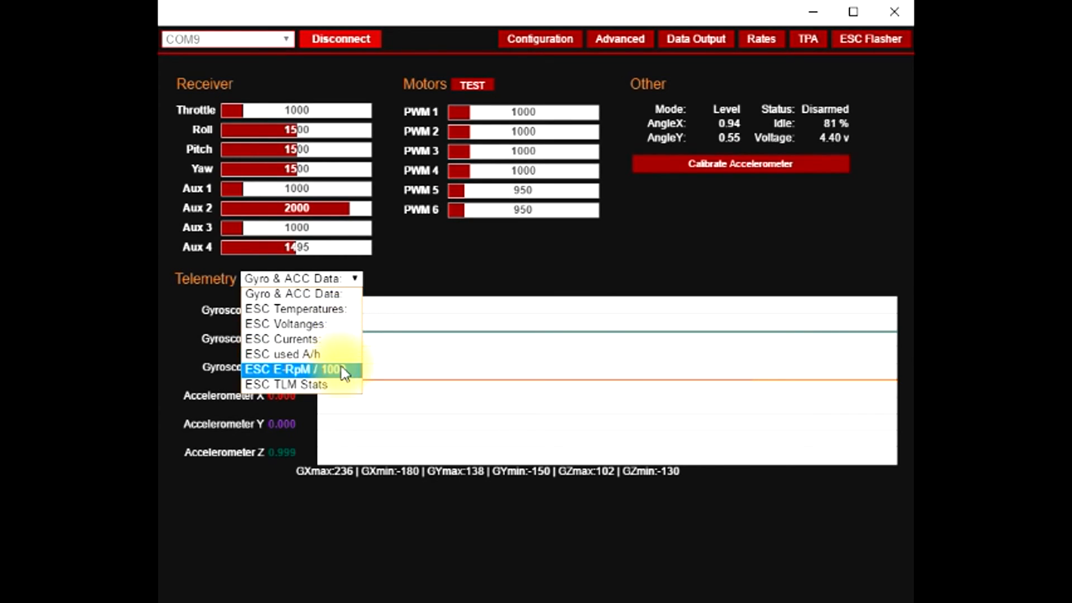
left_click(326, 294)
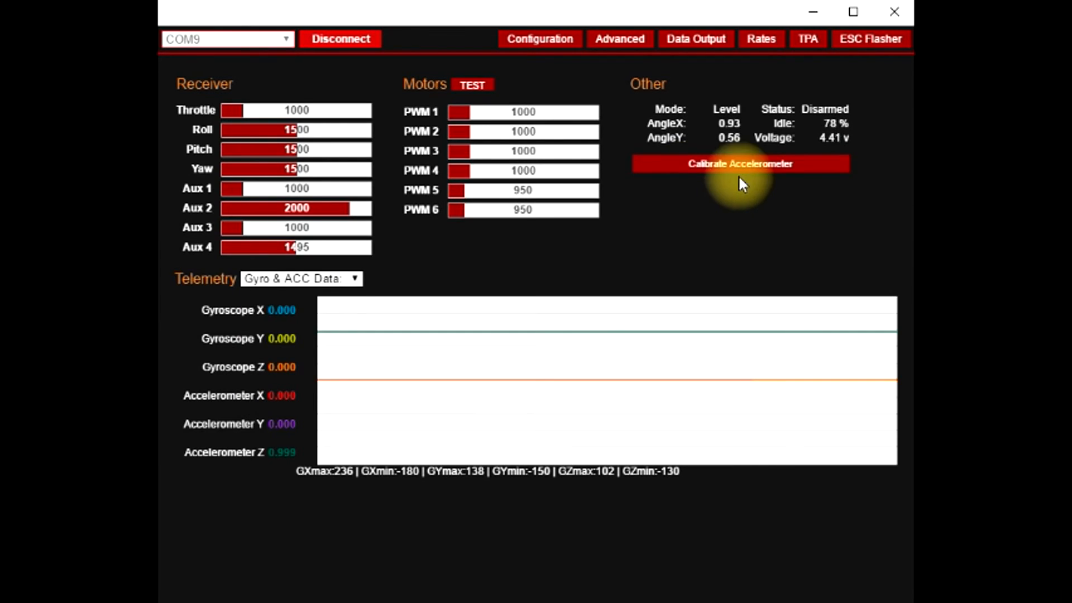
Step: Compare the roll, pitch and yaw rate charts with the PID & Rates table in the main configuration
left_click(761, 40)
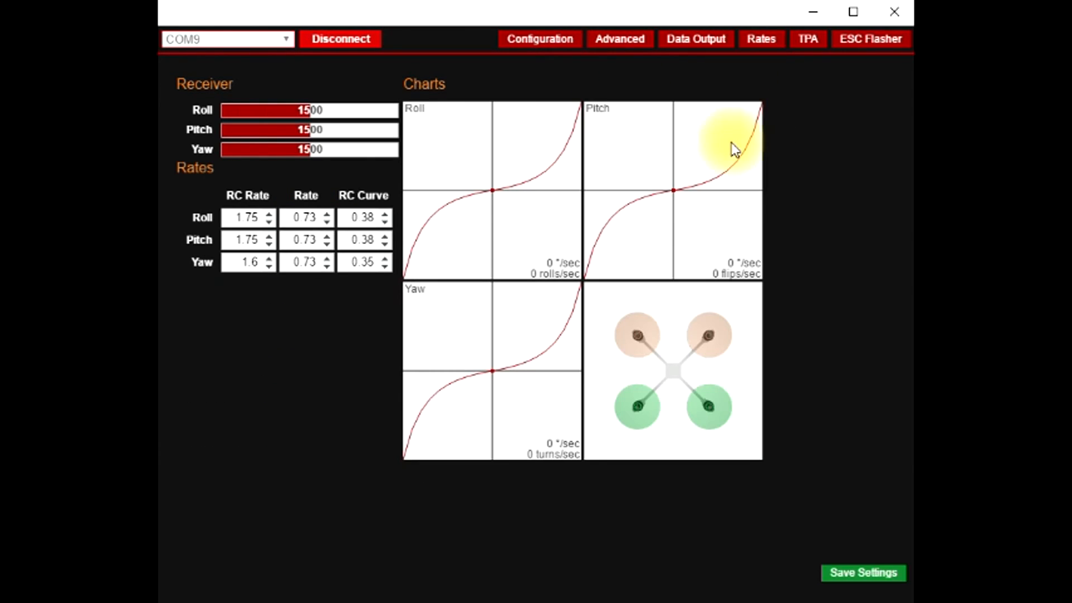
left_click(540, 45)
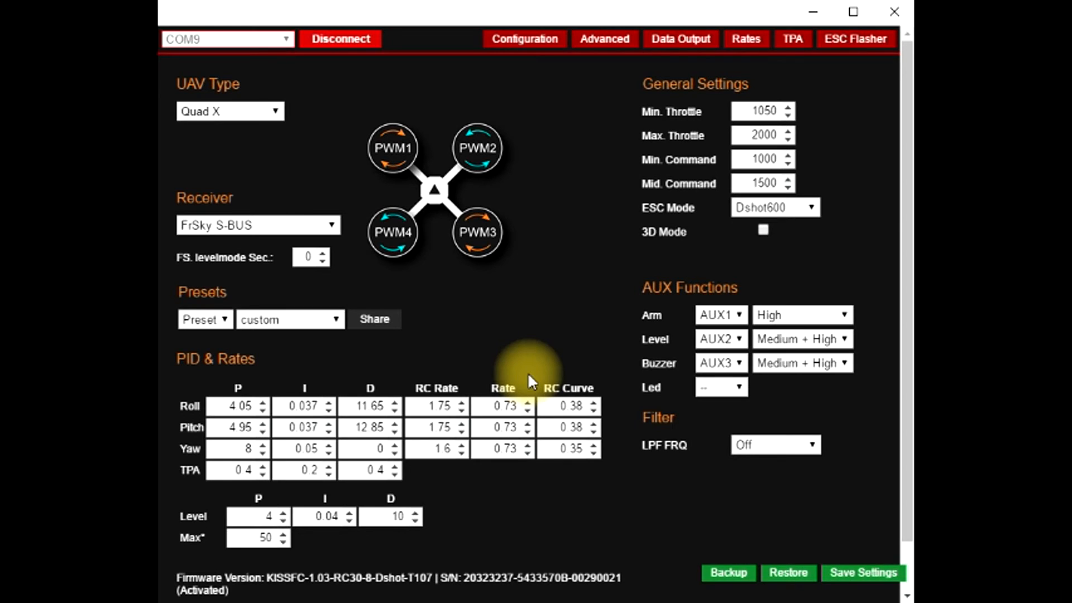
left_click(746, 40)
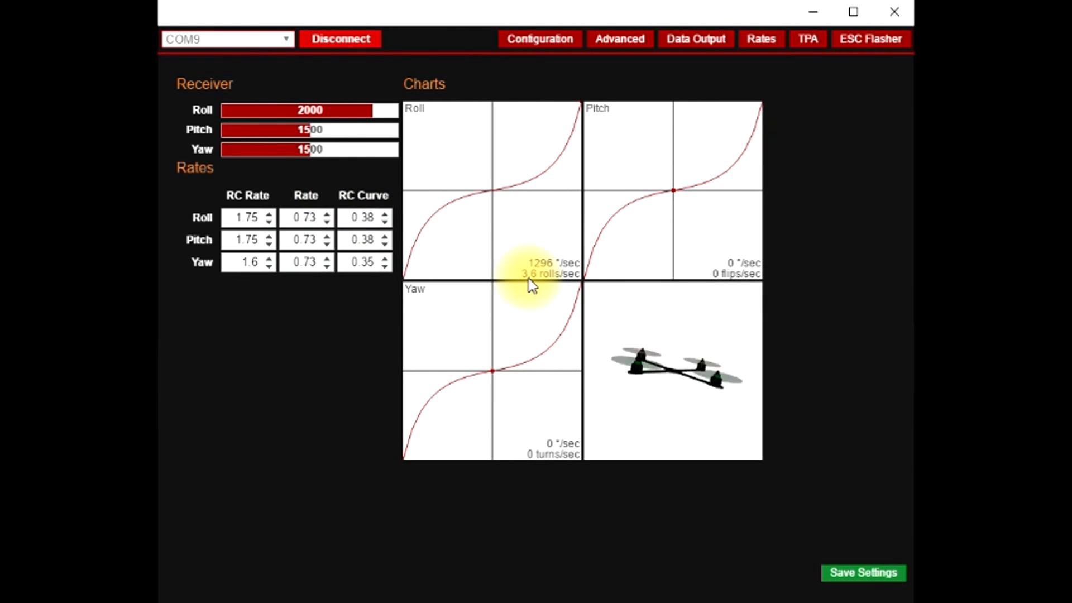
Step: Try roll Rate values of 0.9 and 0.85, and set the roll Rate to 0.82
double_click(308, 217)
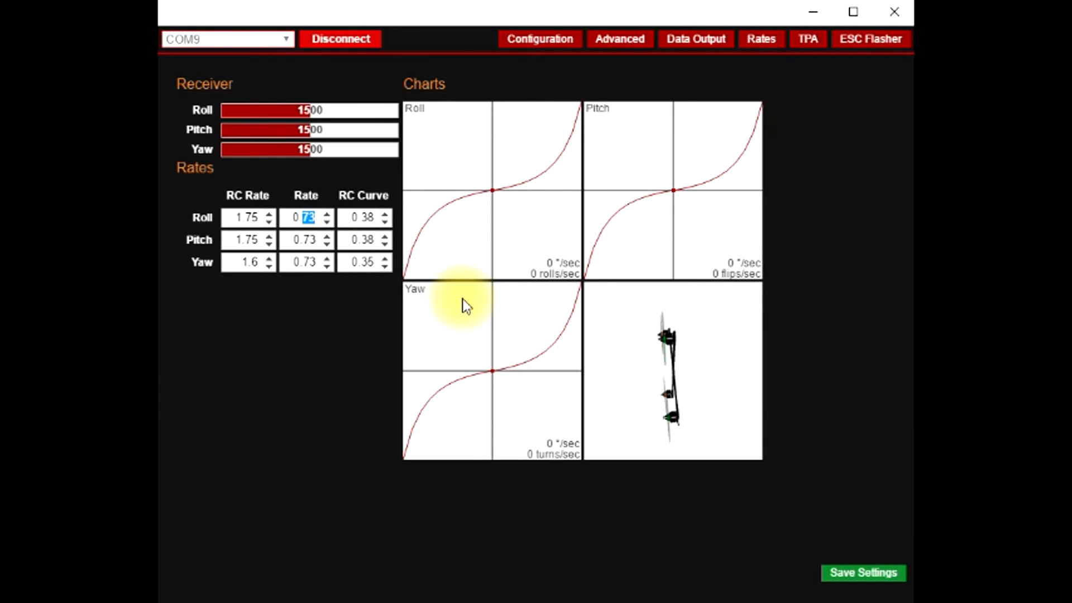
type("9")
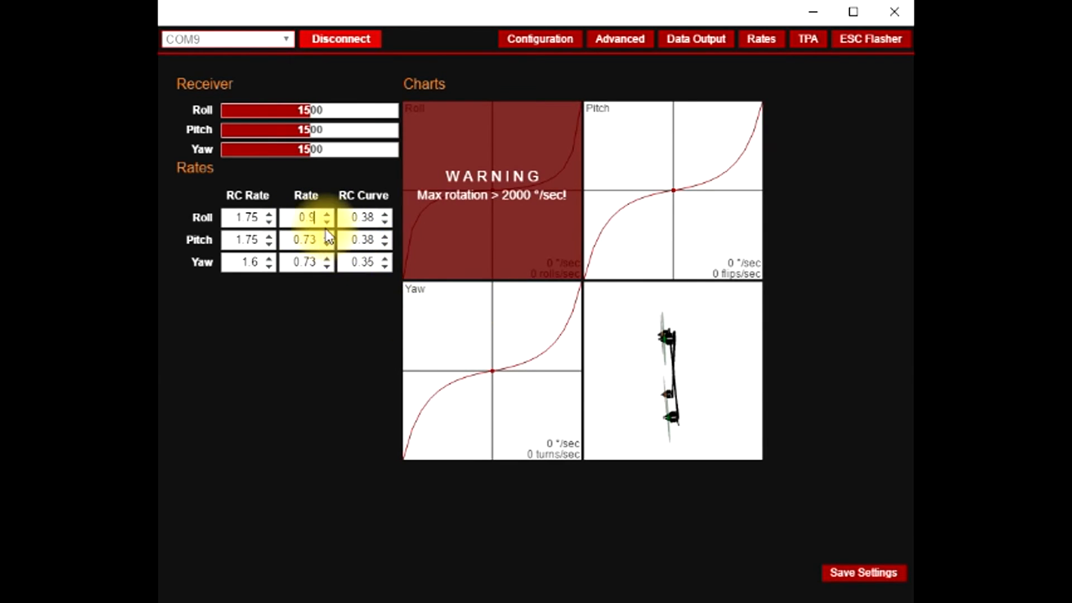
key("BackSpace")
type("85")
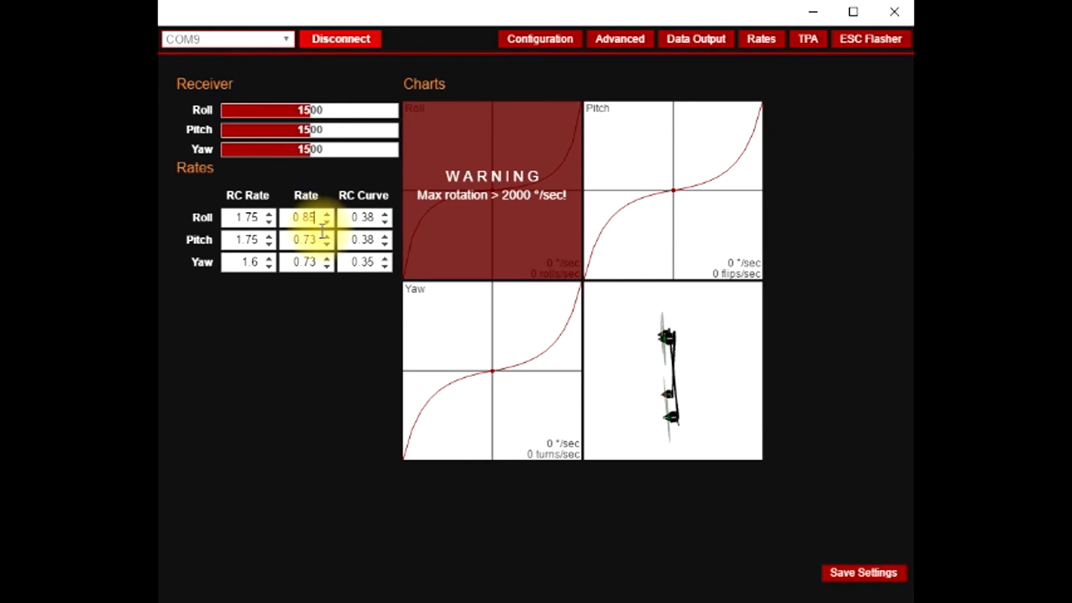
key("BackSpace")
type("2")
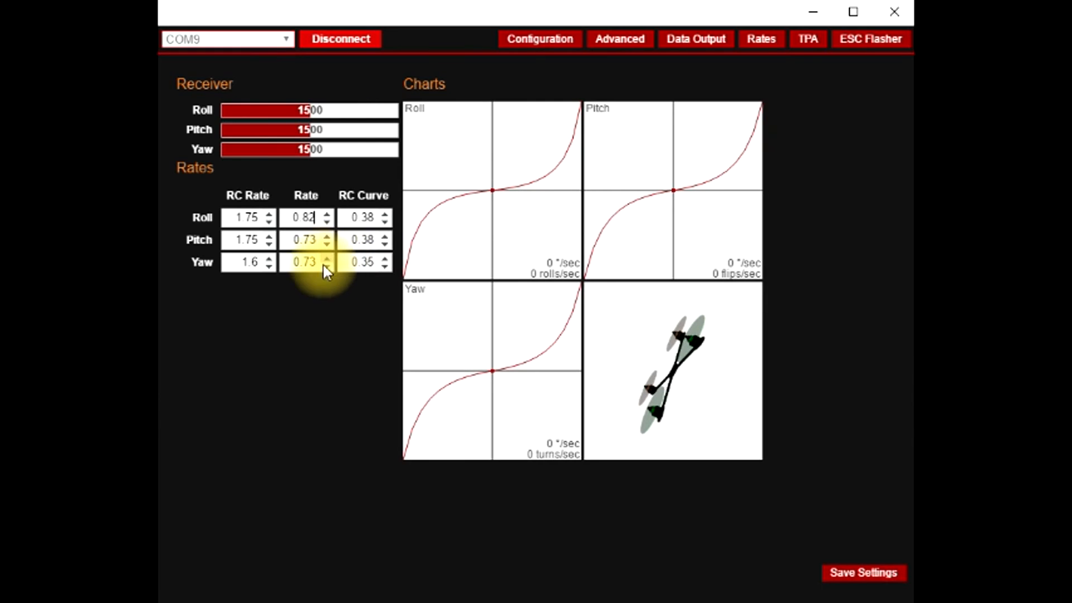
Step: Try a roll RC Curve of 0.6, and set the roll RC Curve to 0.8
double_click(362, 218)
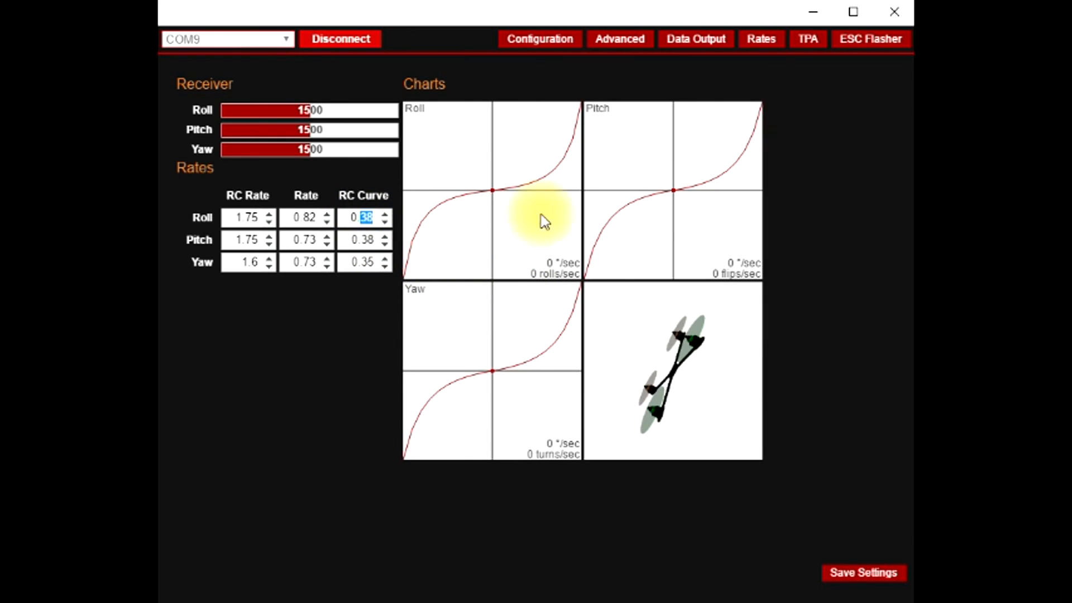
type("6")
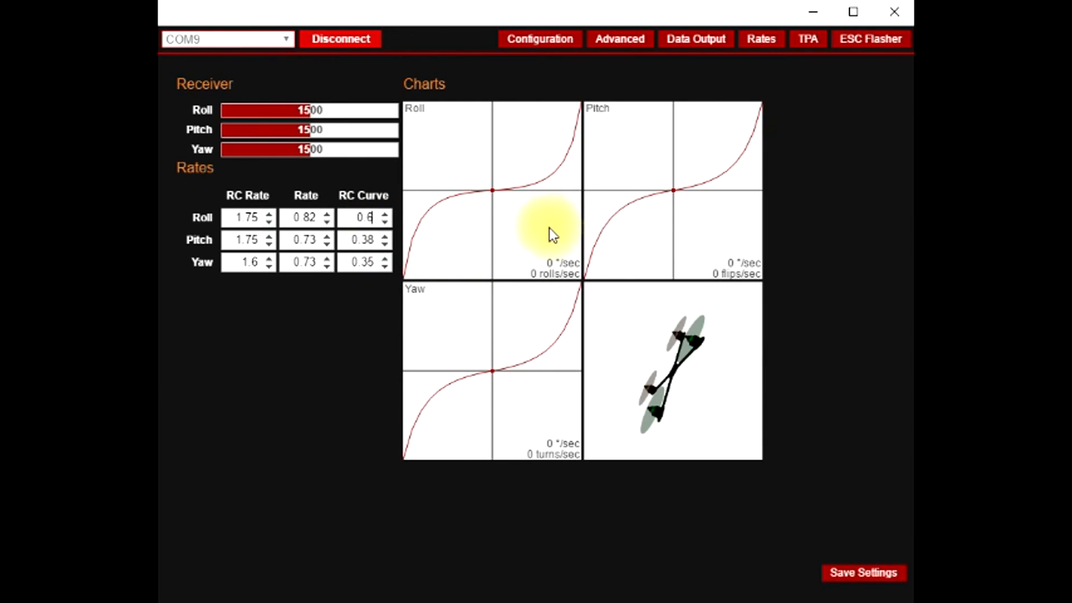
key("BackSpace")
type("8")
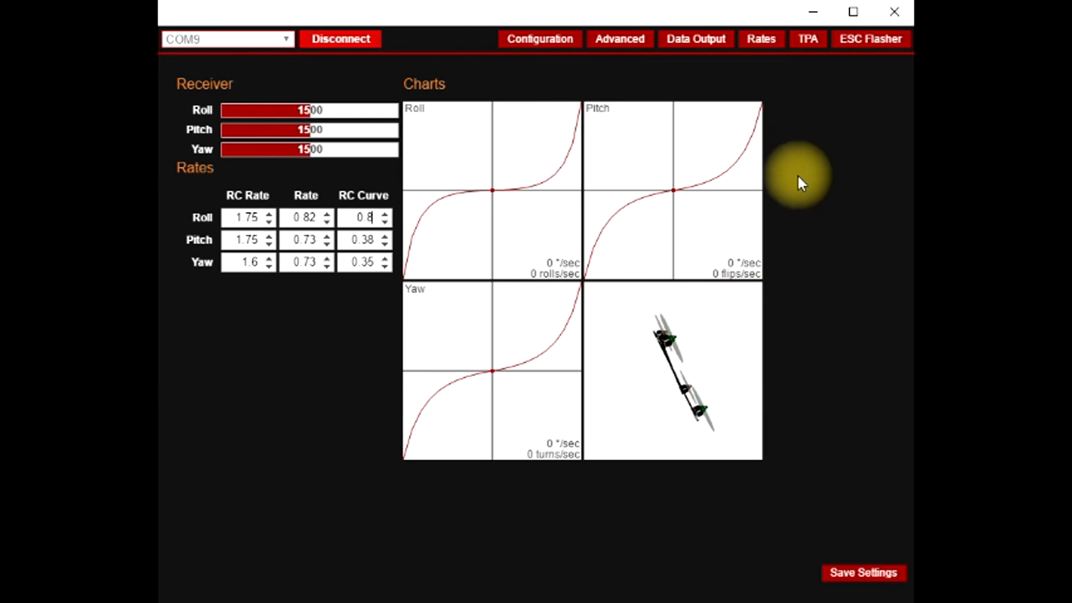
Step: Enable custom TPA influence values with the throttle at 20% for Breakpoint 1 and 65% for Breakpoint 2
left_click(814, 45)
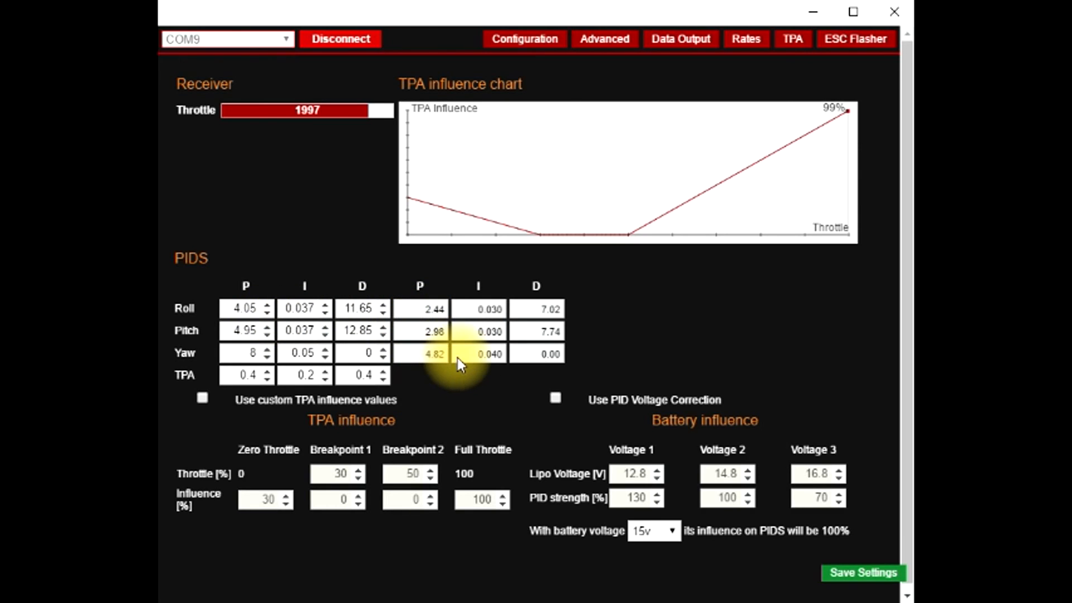
left_click(201, 398)
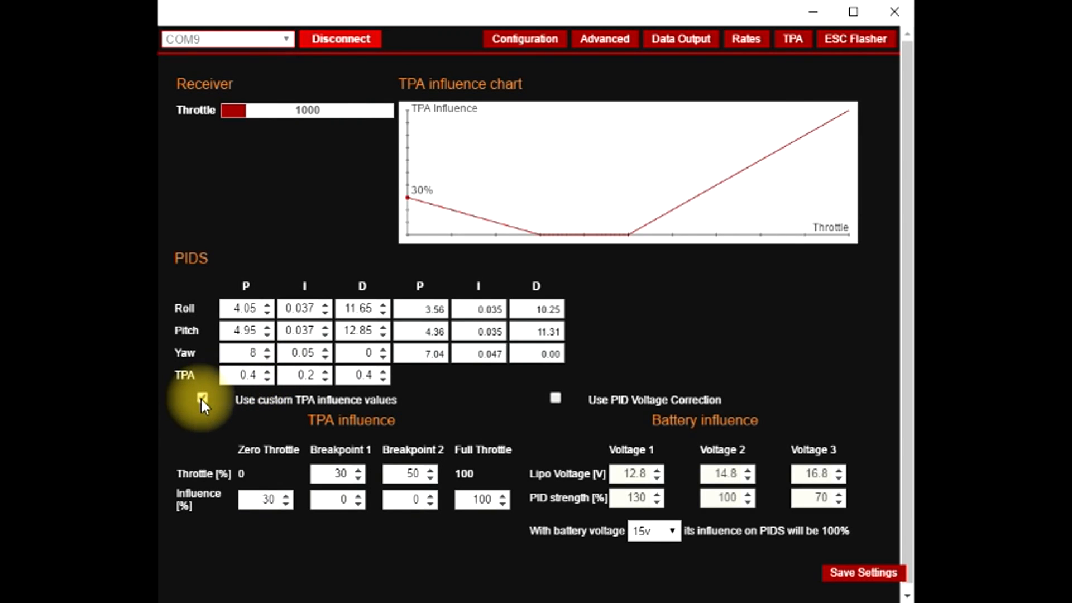
double_click(340, 473)
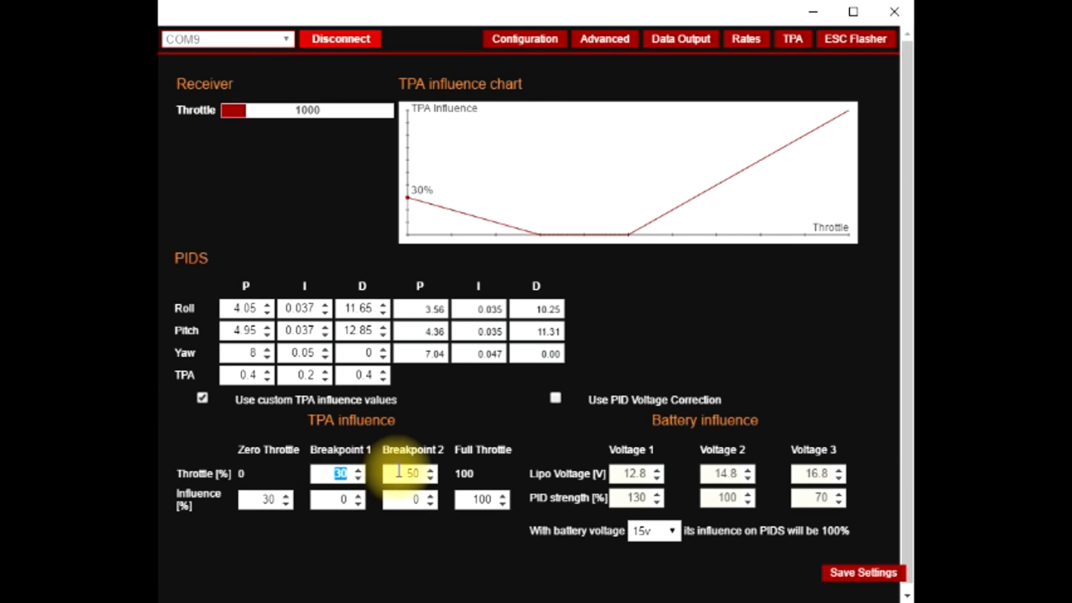
type("20")
double_click(398, 473)
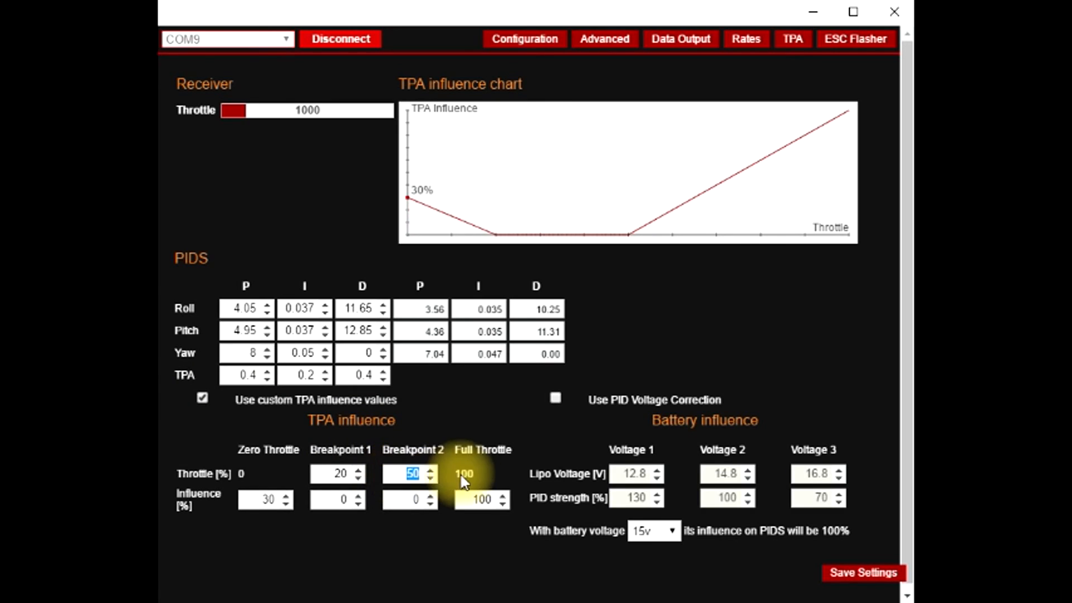
type("65")
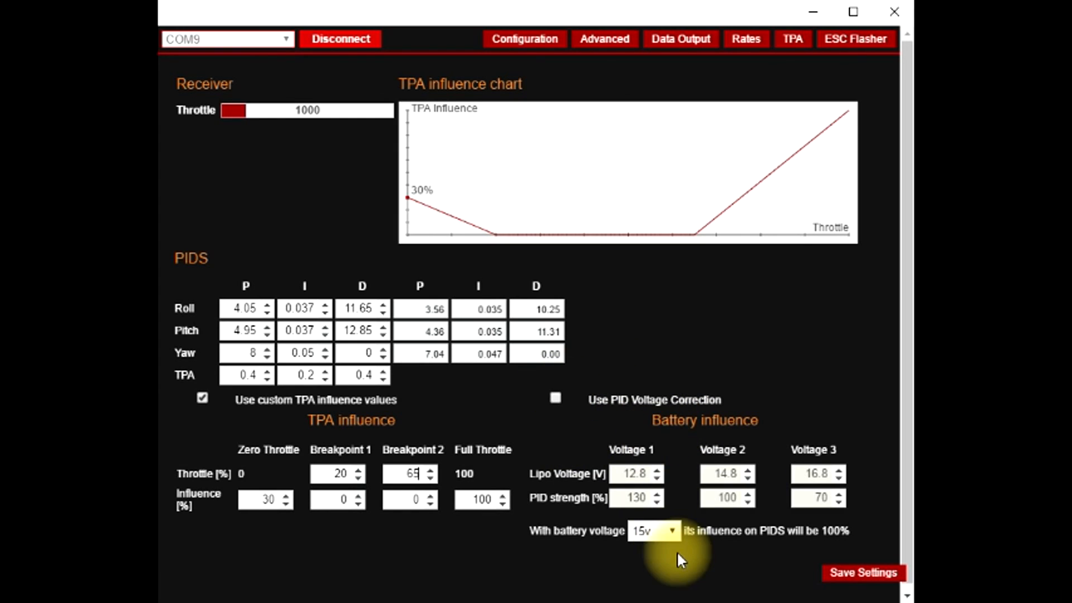
Step: Try PID Voltage Correction with its Voltage 1 and Voltage 2 Lipo fields, and turn the correction off again
left_click(556, 396)
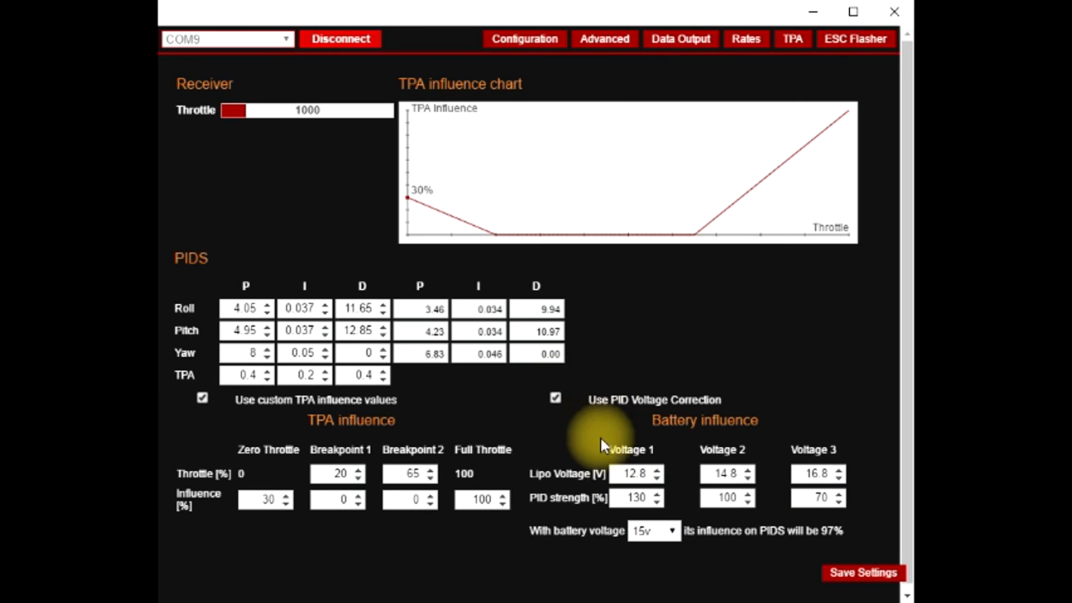
double_click(636, 473)
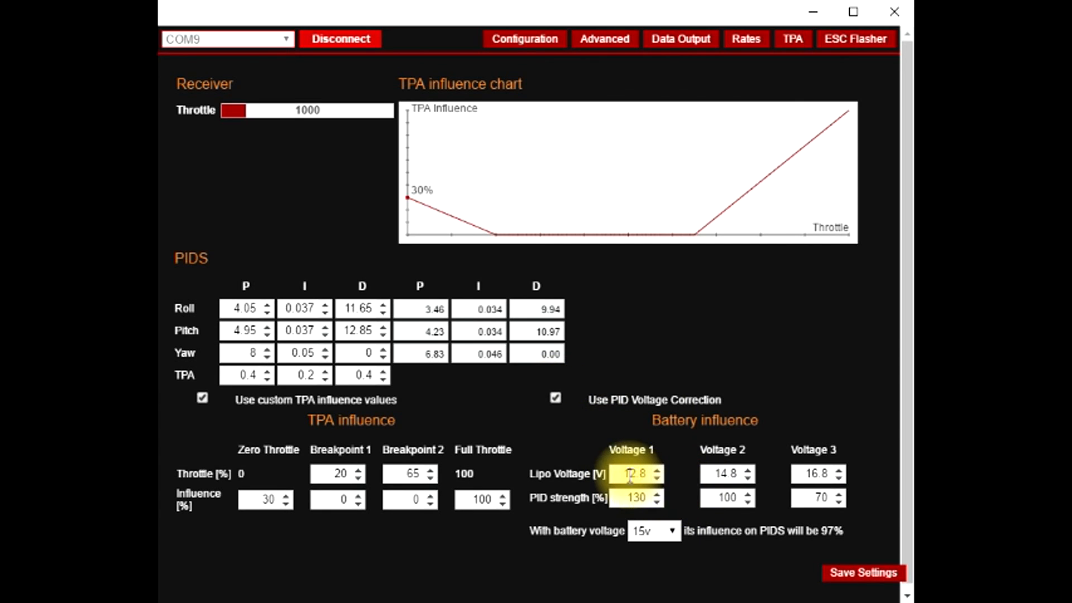
double_click(721, 474)
left_click(555, 396)
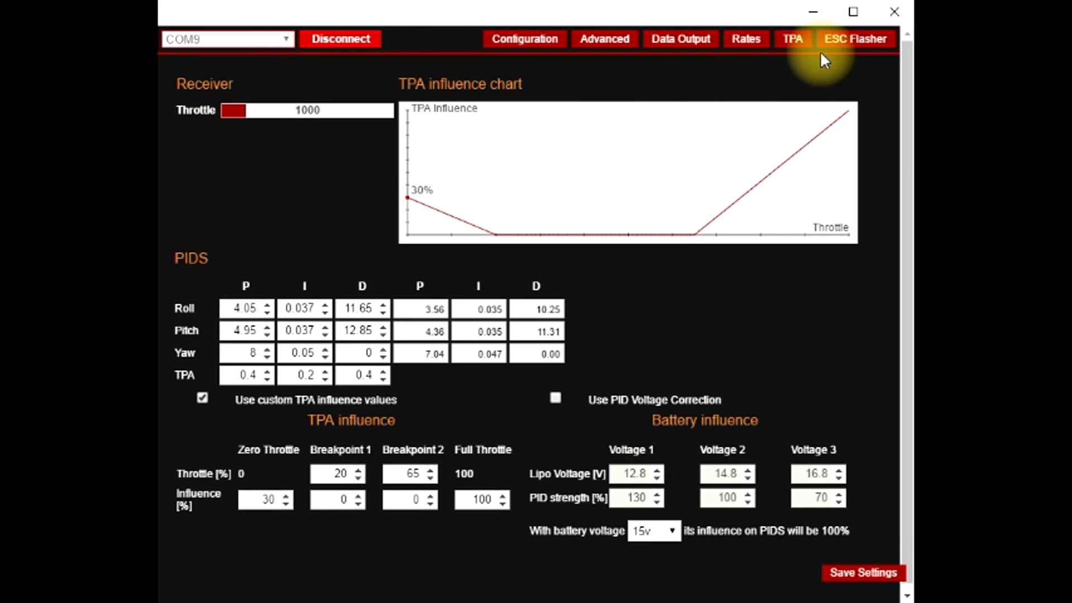
Step: Load the ESC firmware KISS24A_108a_Dshot_T10.hex from the Kiss ESC FW folder, and disconnect the flight controller without flashing
left_click(842, 50)
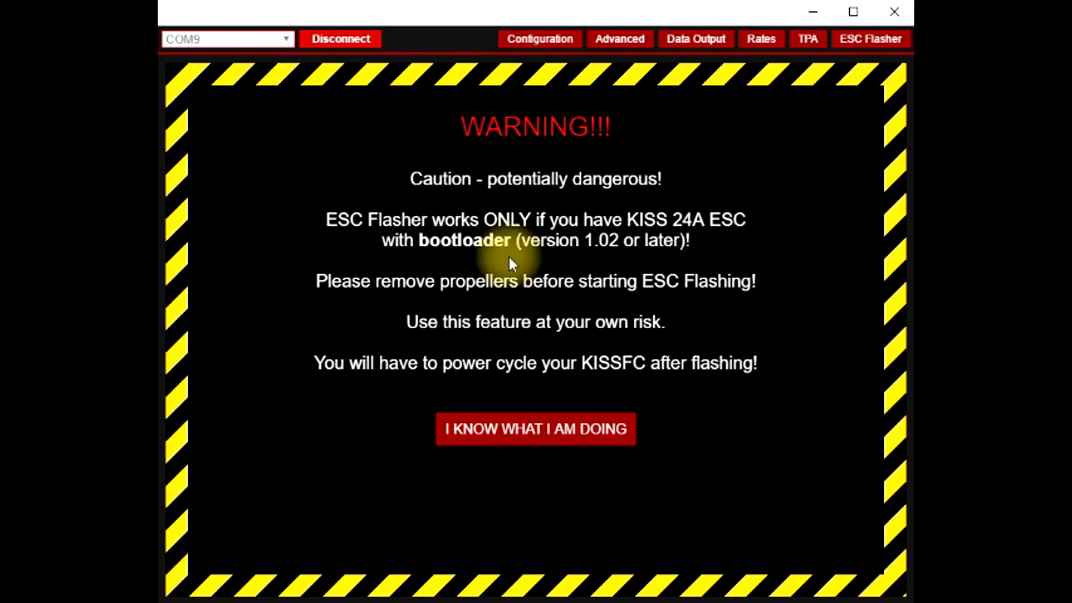
left_click(508, 444)
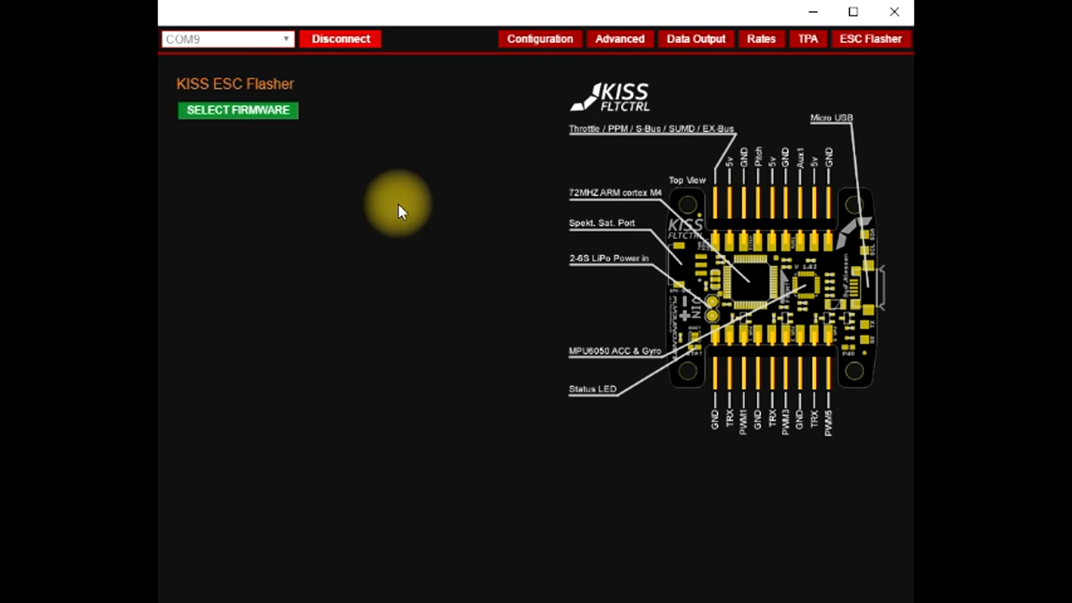
left_click(275, 120)
double_click(215, 135)
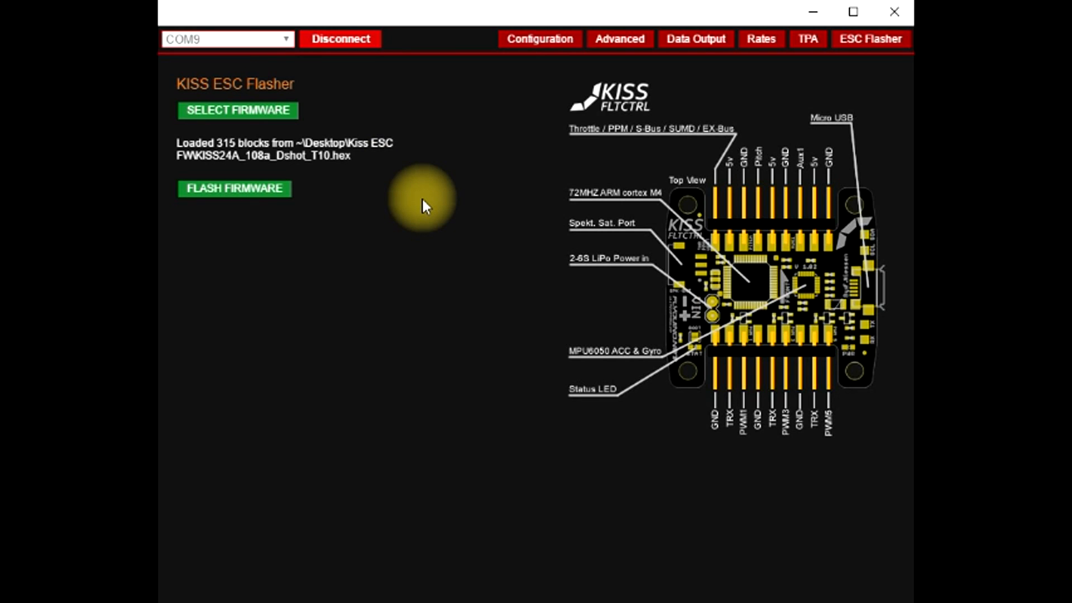
left_click(342, 39)
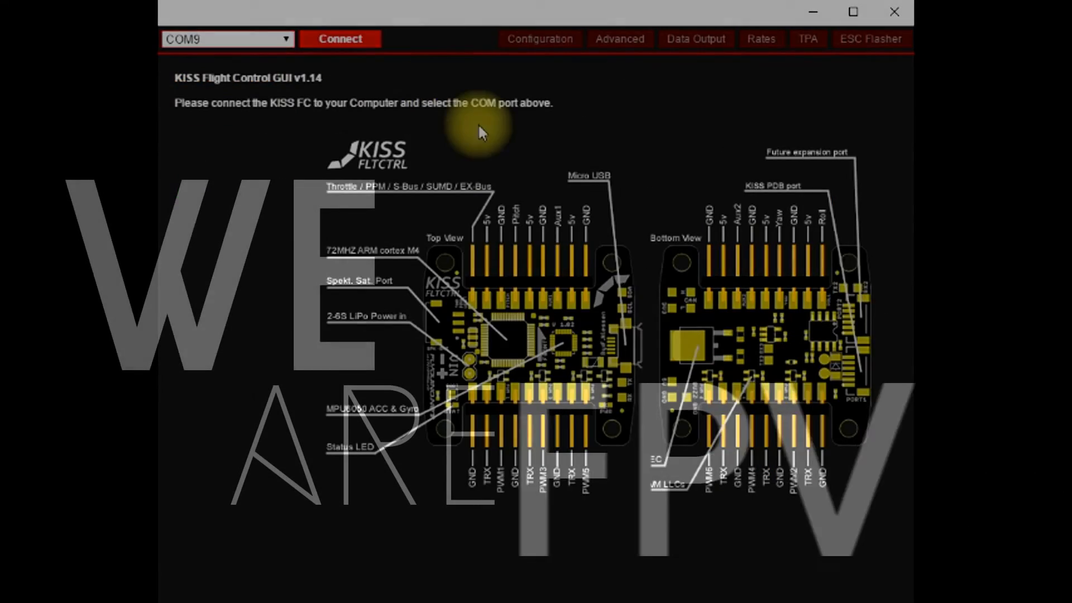